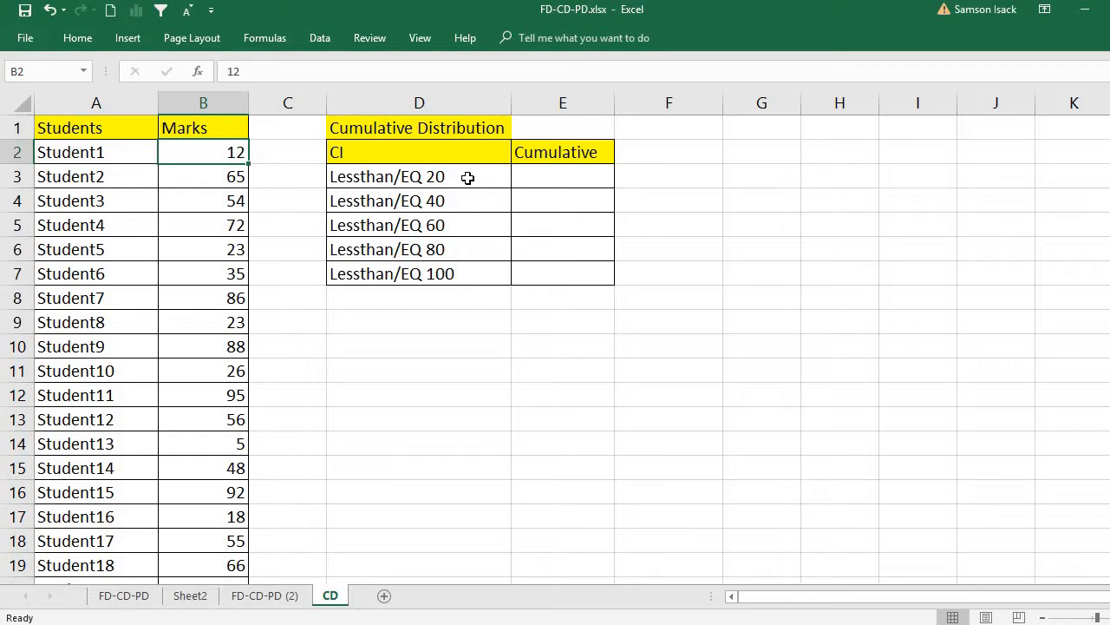
# Examine the class intervals in D3:D7 and their empty Cumulative cells against the students' marks in column B
pyautogui.click(530, 172)
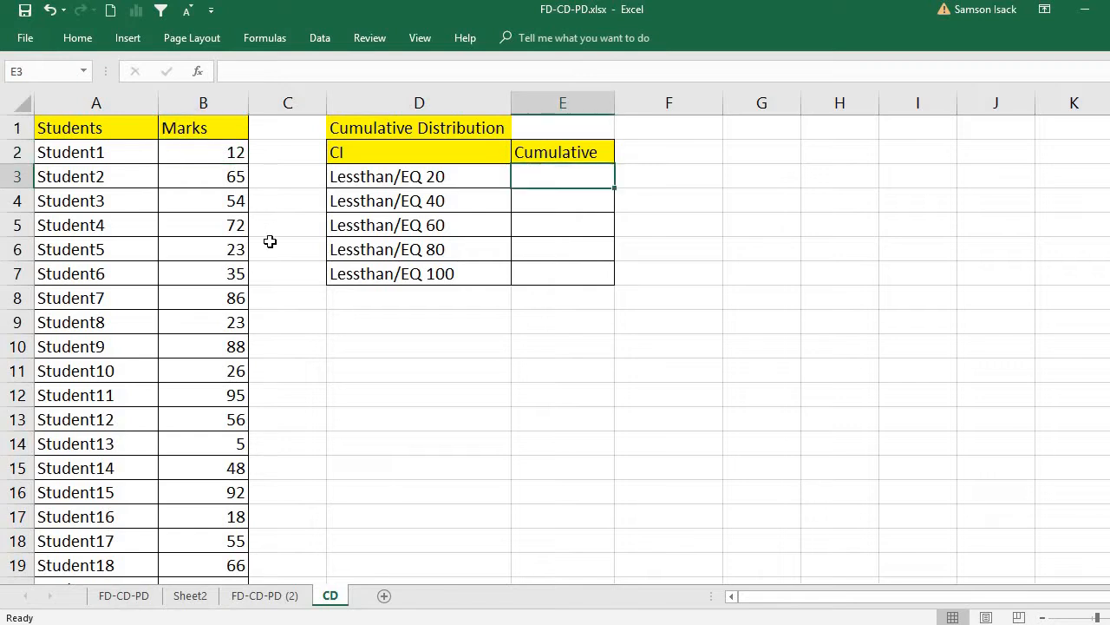
pyautogui.click(548, 202)
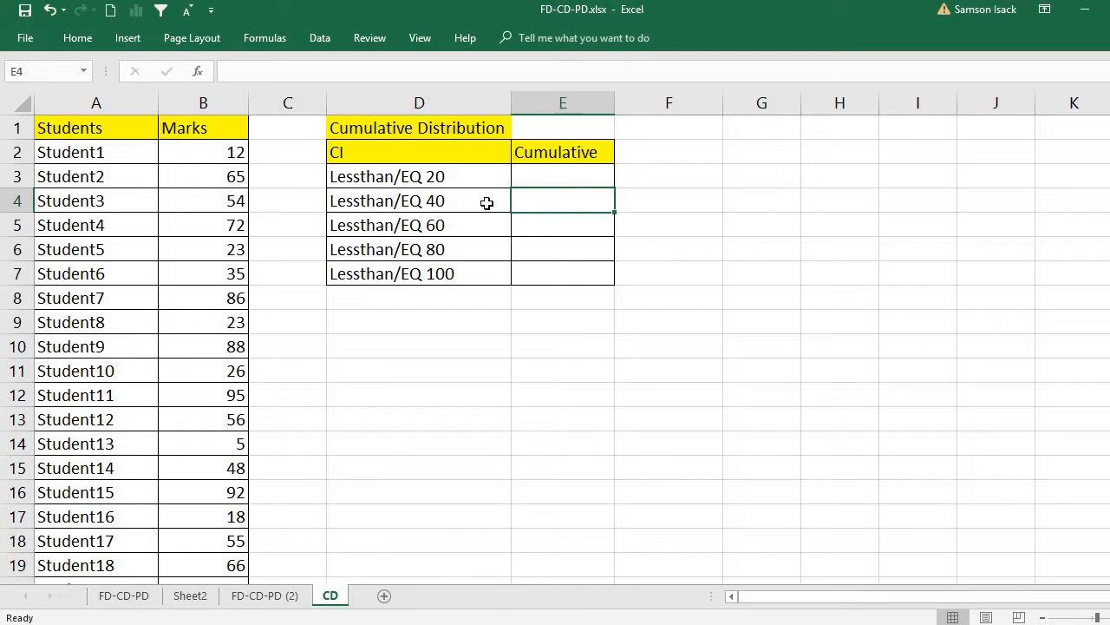
pyautogui.click(526, 228)
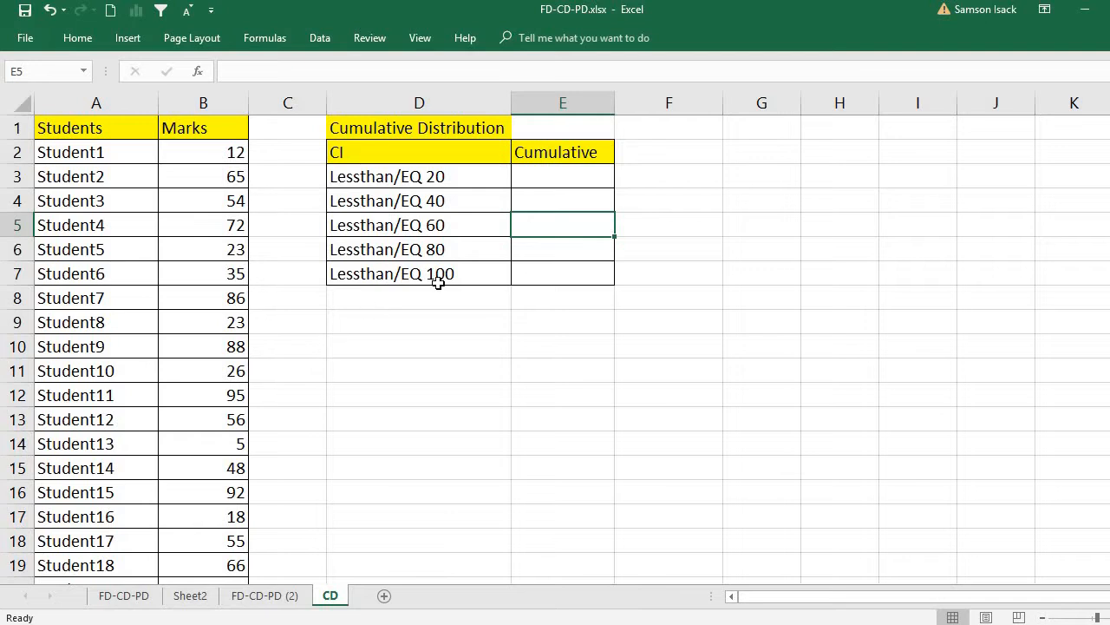
pyautogui.click(452, 257)
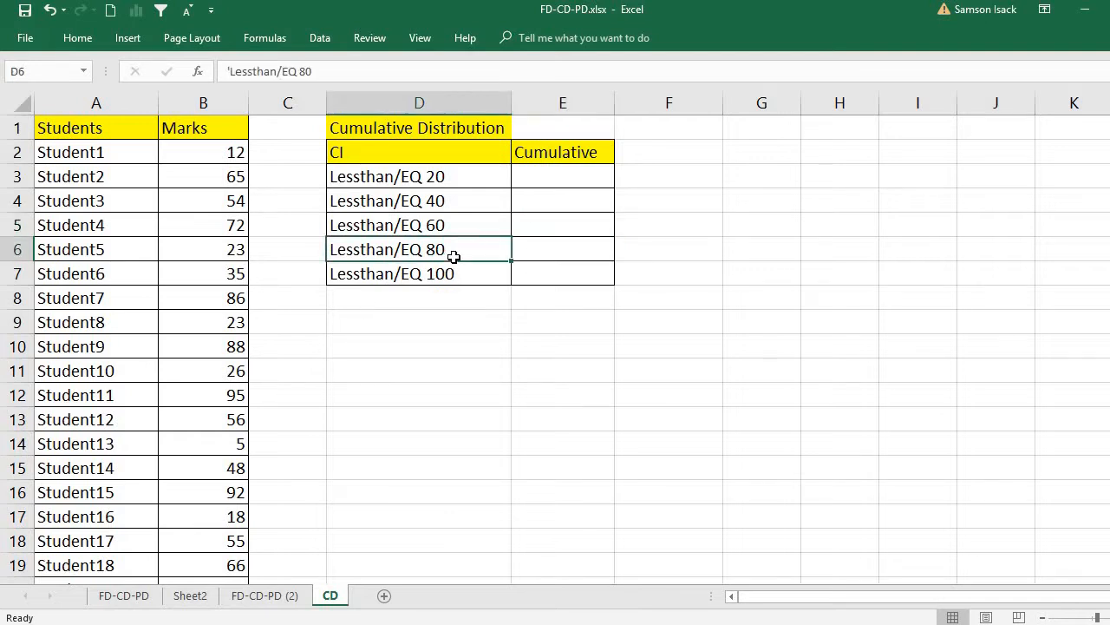
pyautogui.click(522, 255)
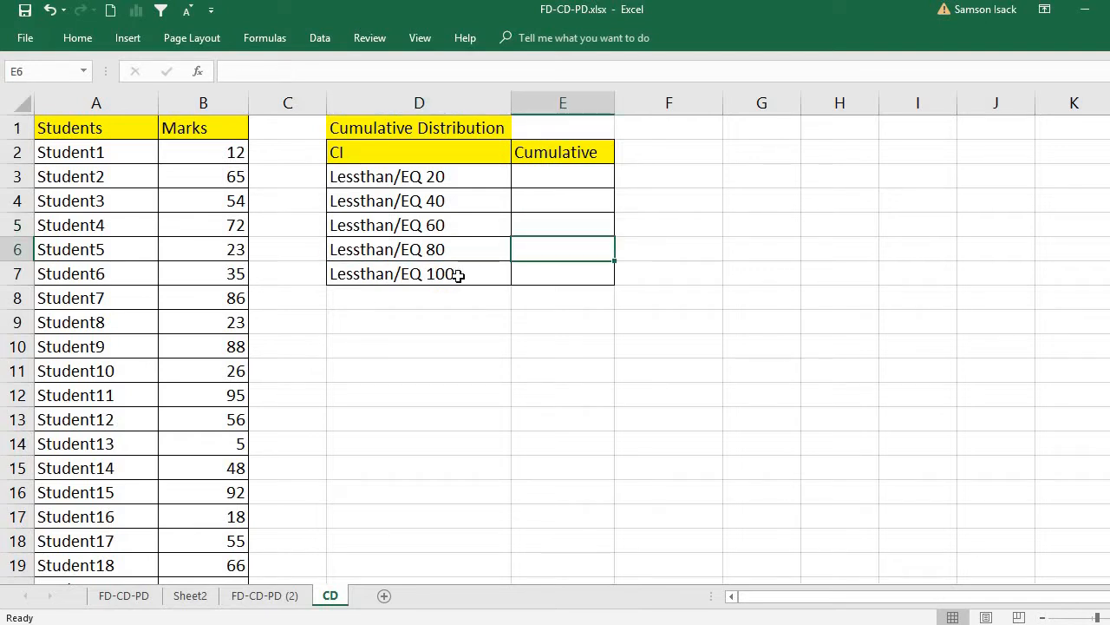
pyautogui.click(526, 275)
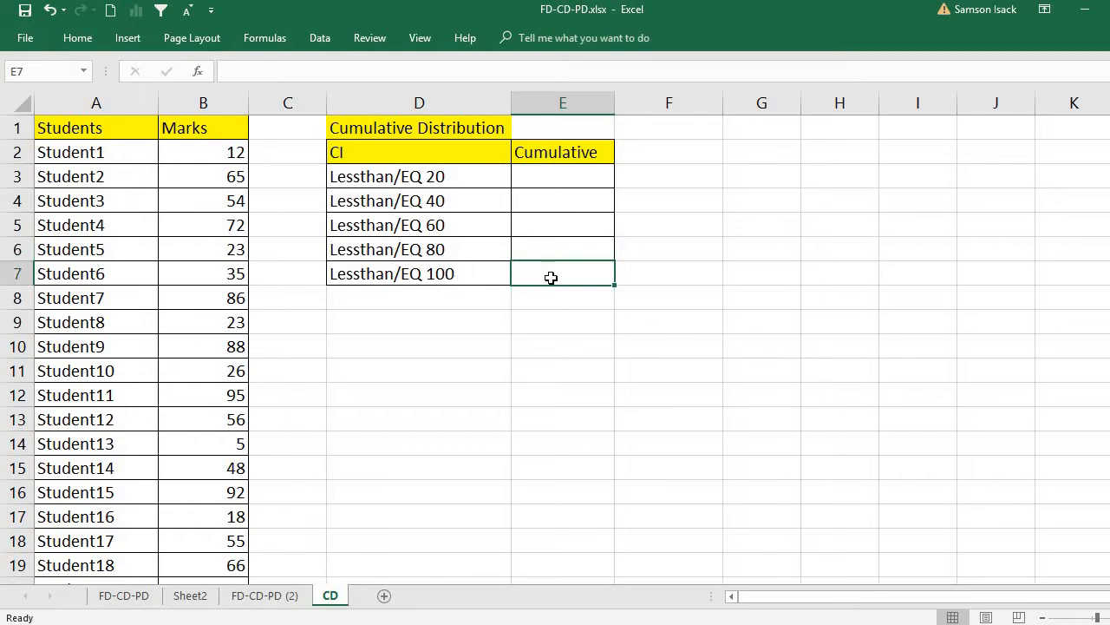
pyautogui.click(436, 179)
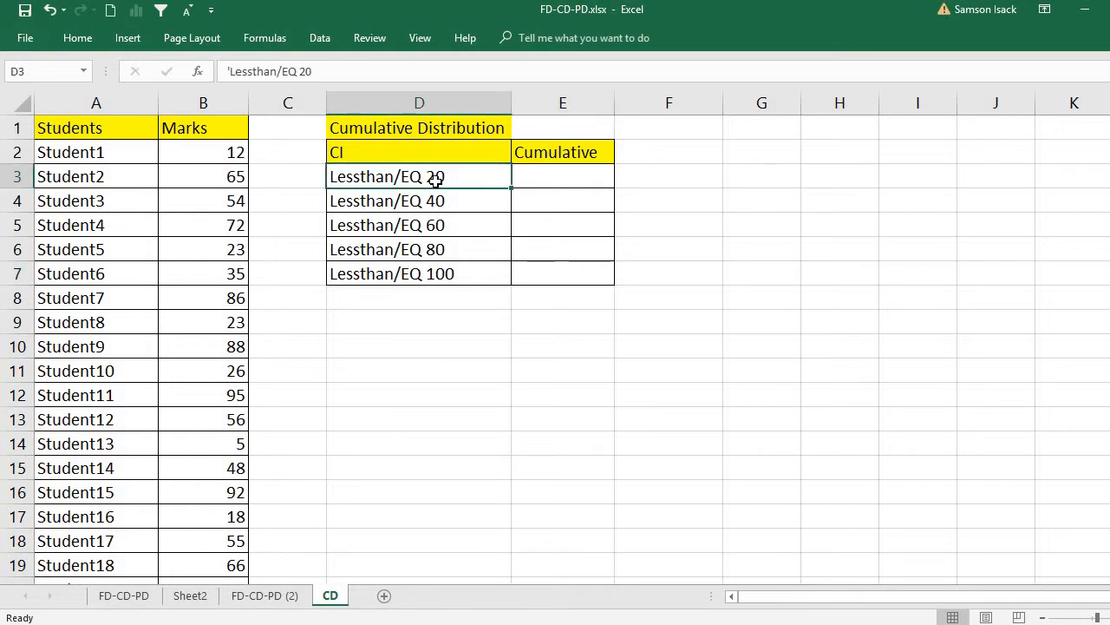
pyautogui.moveTo(207, 155); pyautogui.dragTo(231, 422)
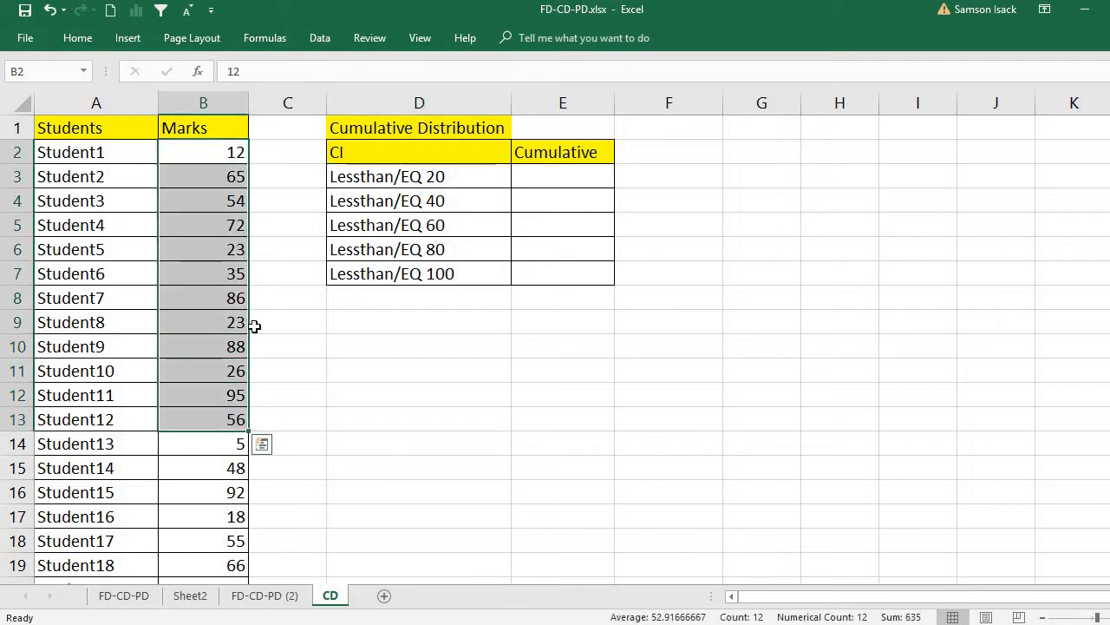
pyautogui.click(465, 201)
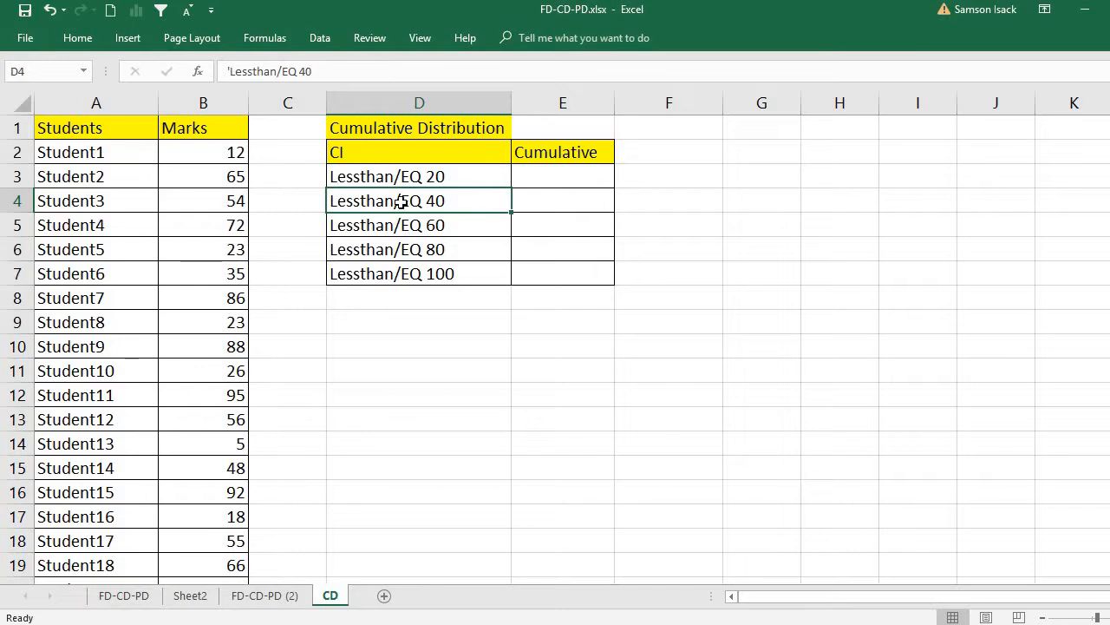
pyautogui.moveTo(222, 154); pyautogui.dragTo(239, 423)
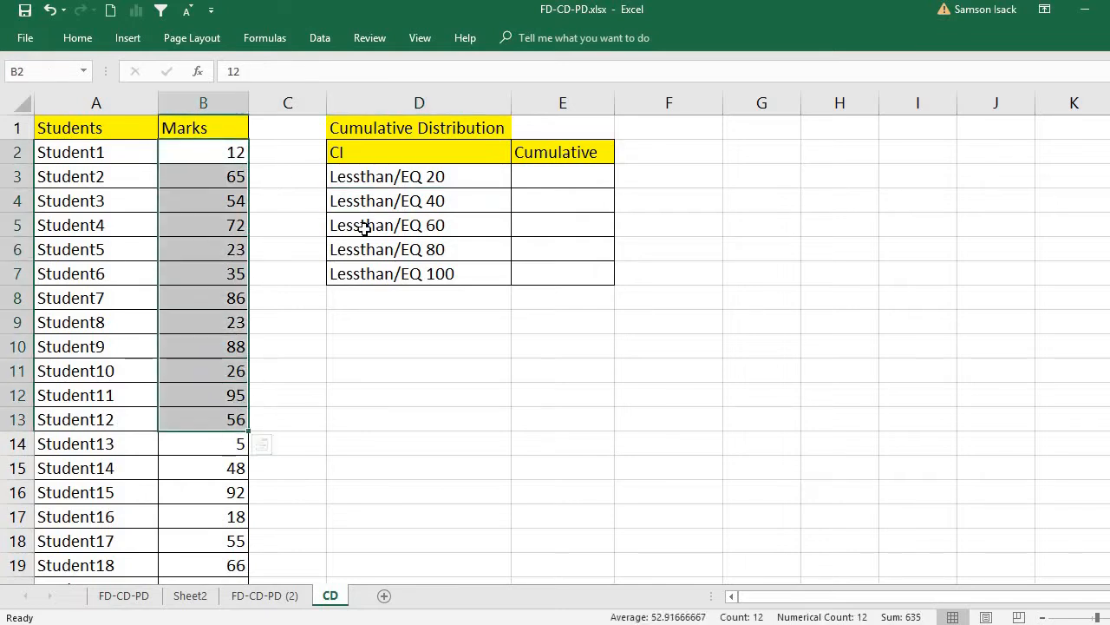
pyautogui.click(457, 201)
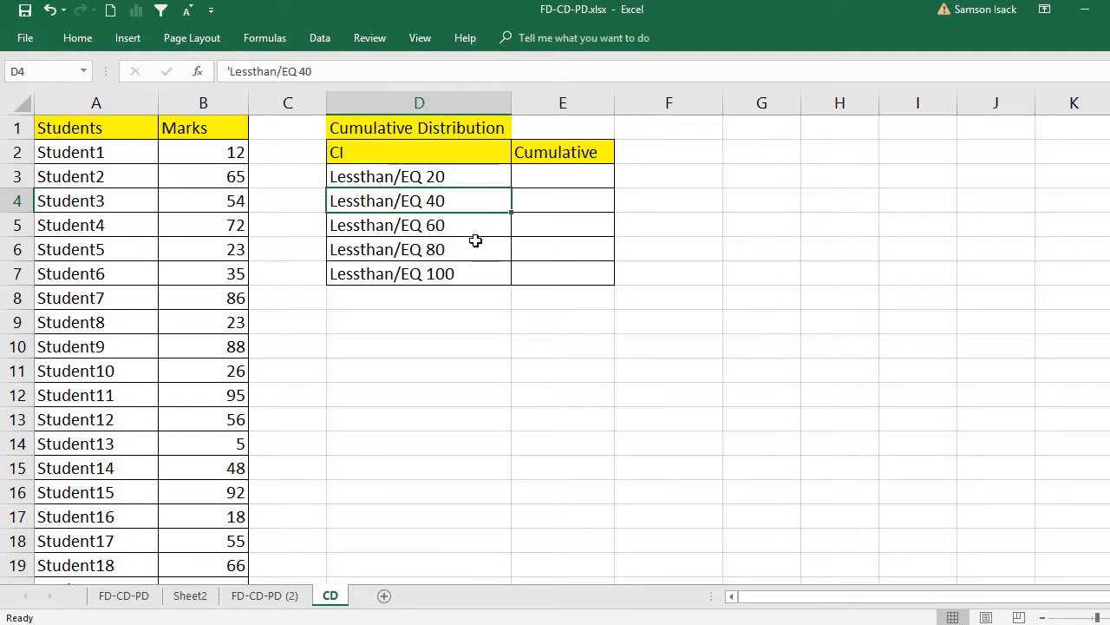
pyautogui.click(532, 180)
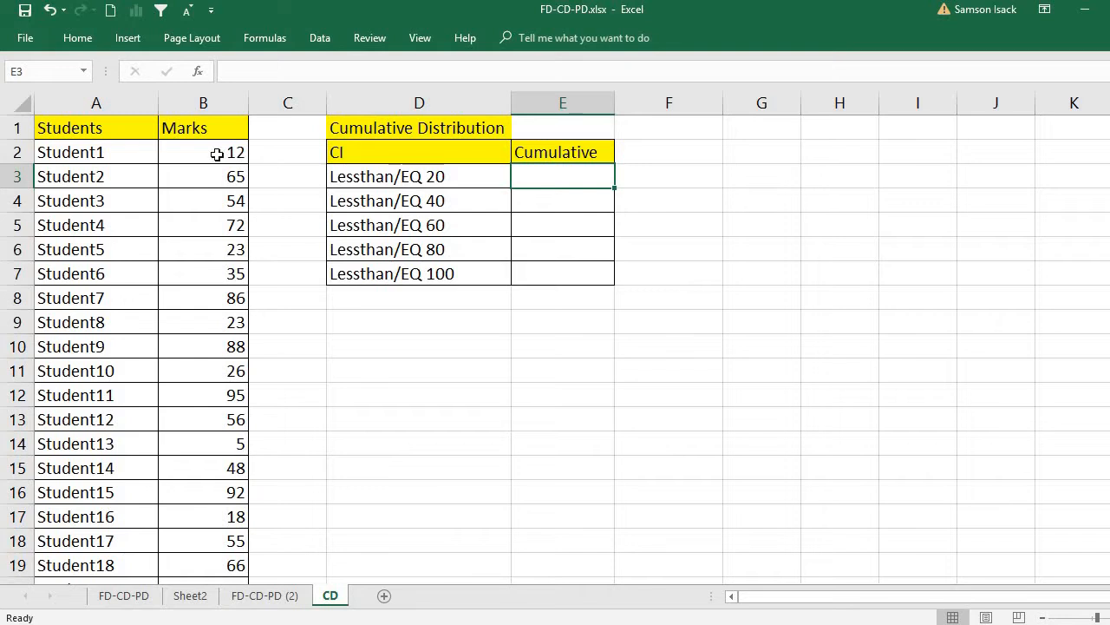
pyautogui.moveTo(218, 154); pyautogui.dragTo(228, 540)
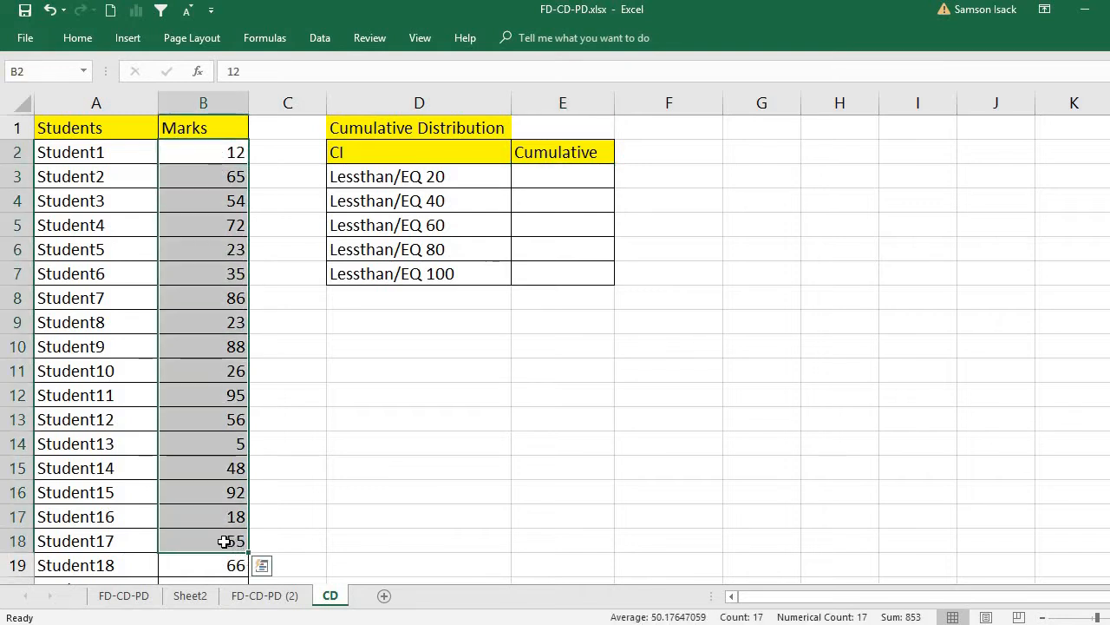
pyautogui.click(580, 180)
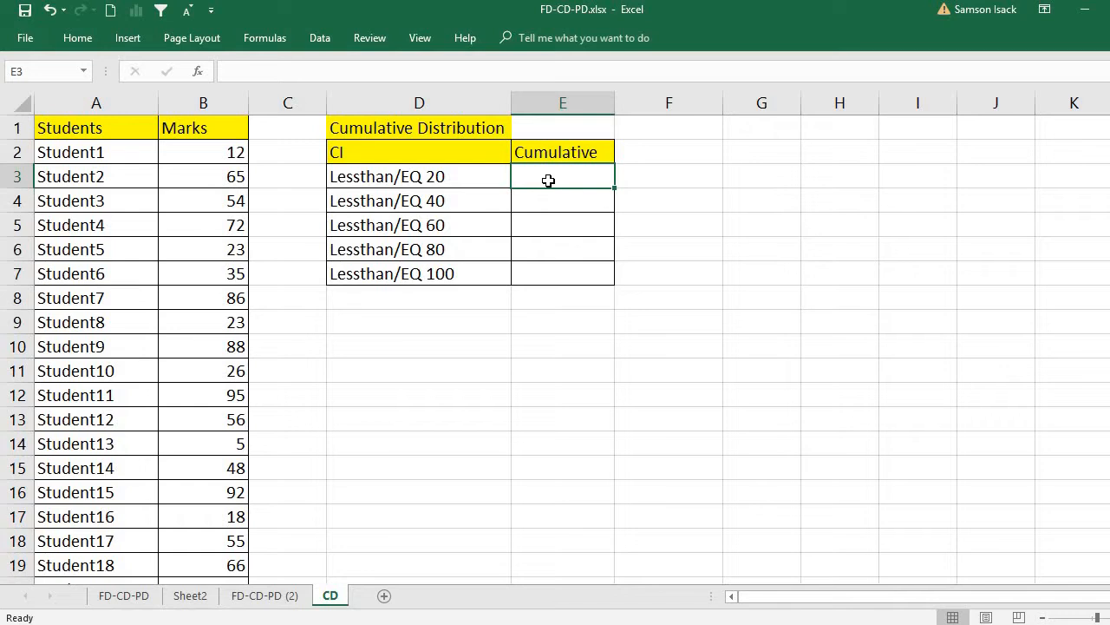
pyautogui.click(476, 176)
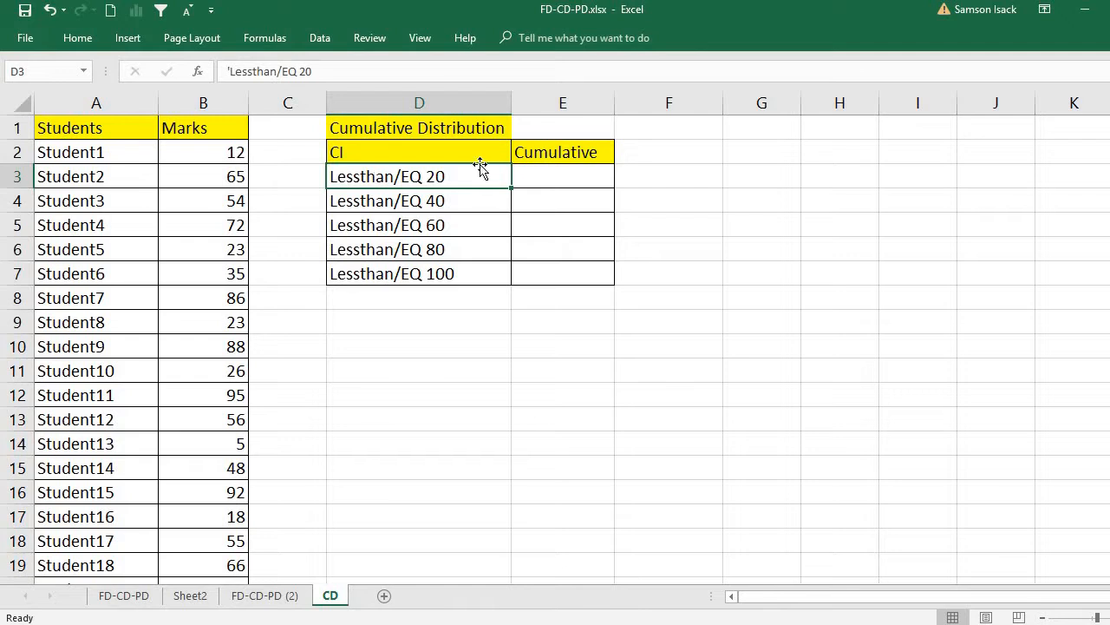
pyautogui.doubleClick(589, 170)
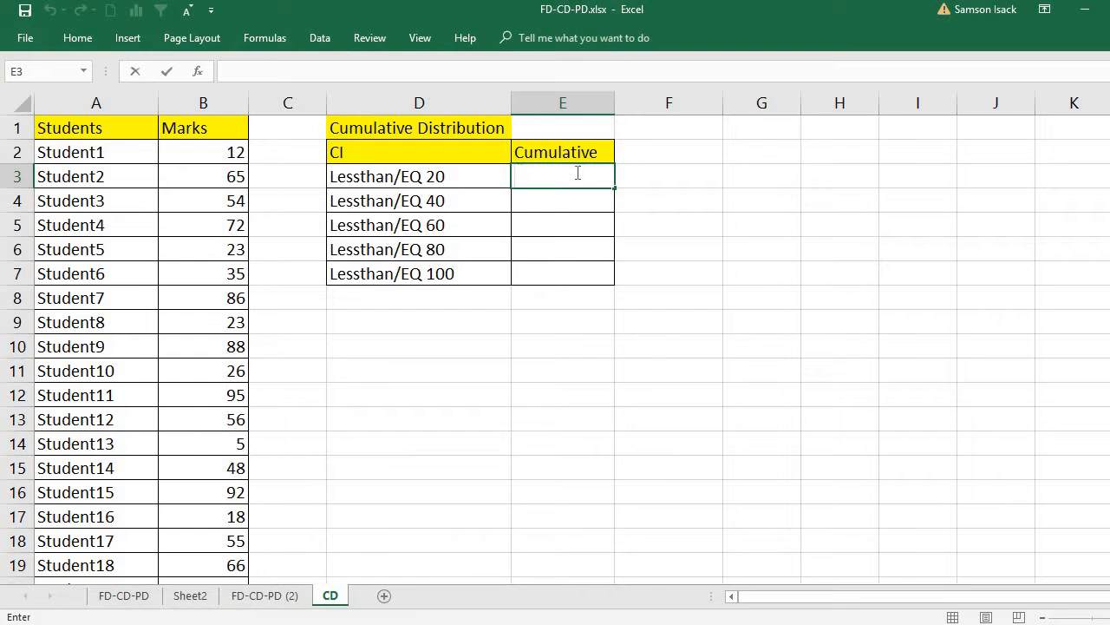
# Define the name Marks for the students' marks in B2:B26, with workbook scope
pyautogui.moveTo(192, 154); pyautogui.dragTo(198, 561)
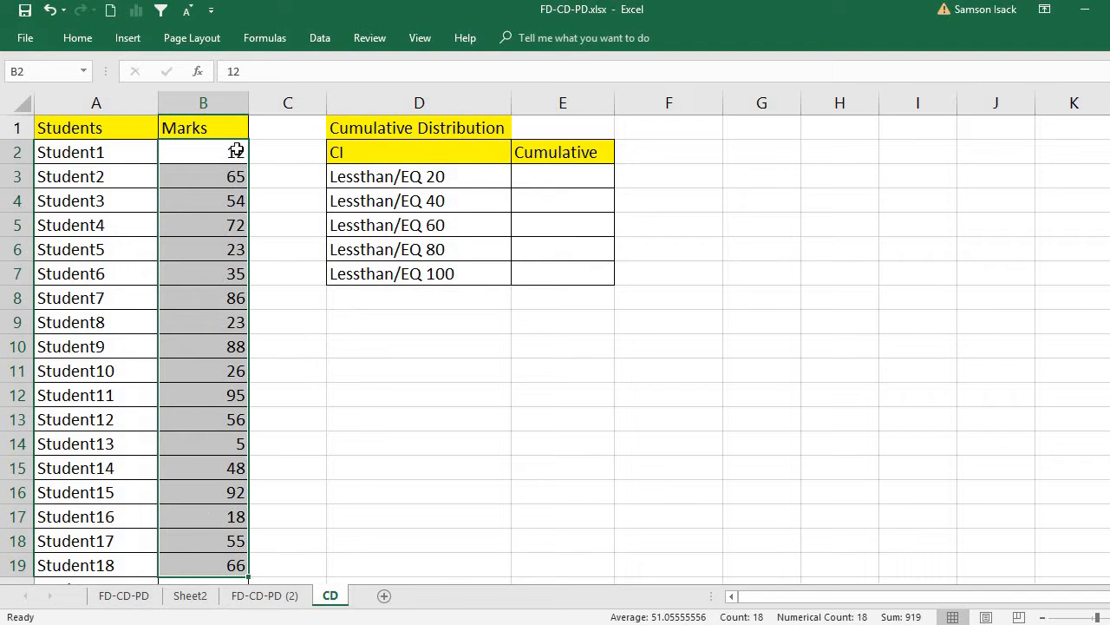
pyautogui.moveTo(233, 151); pyautogui.dragTo(223, 511)
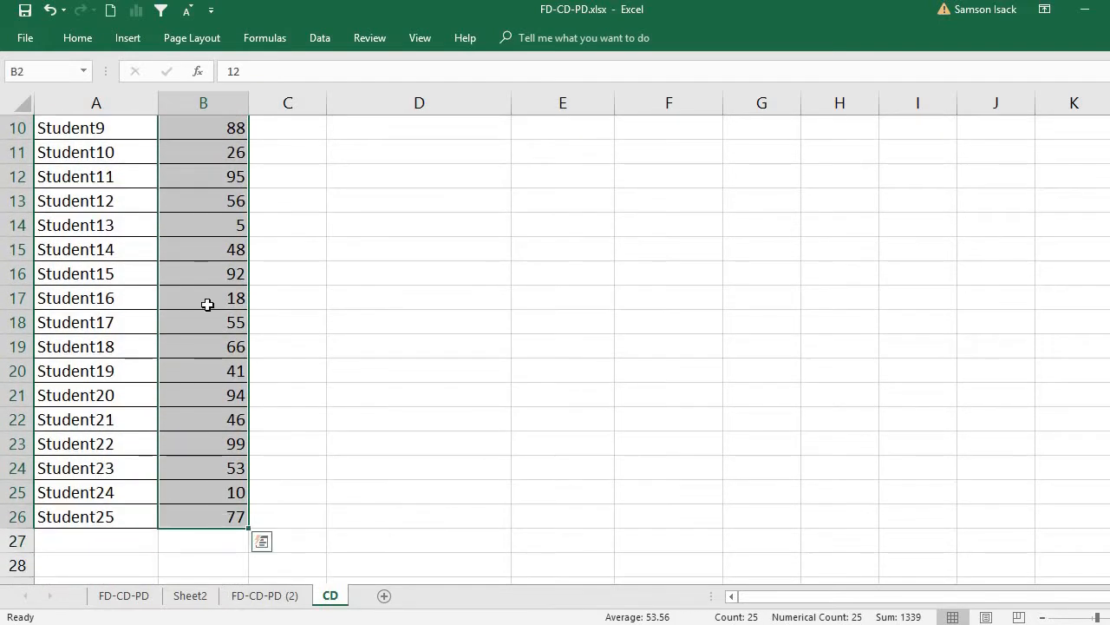
pyautogui.rightClick(202, 305)
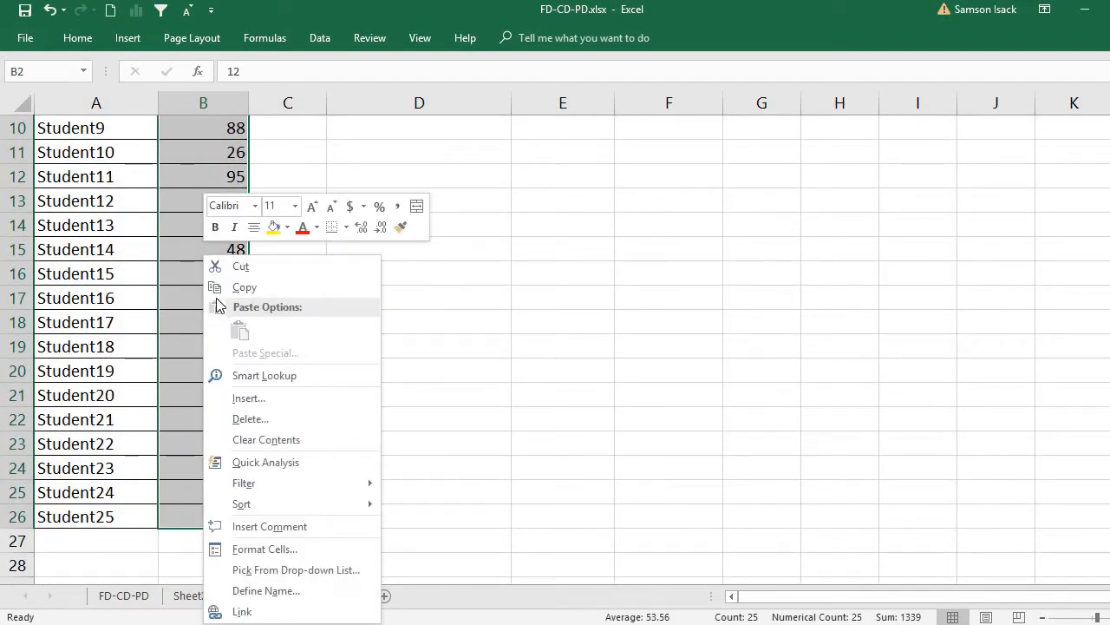
pyautogui.click(297, 599)
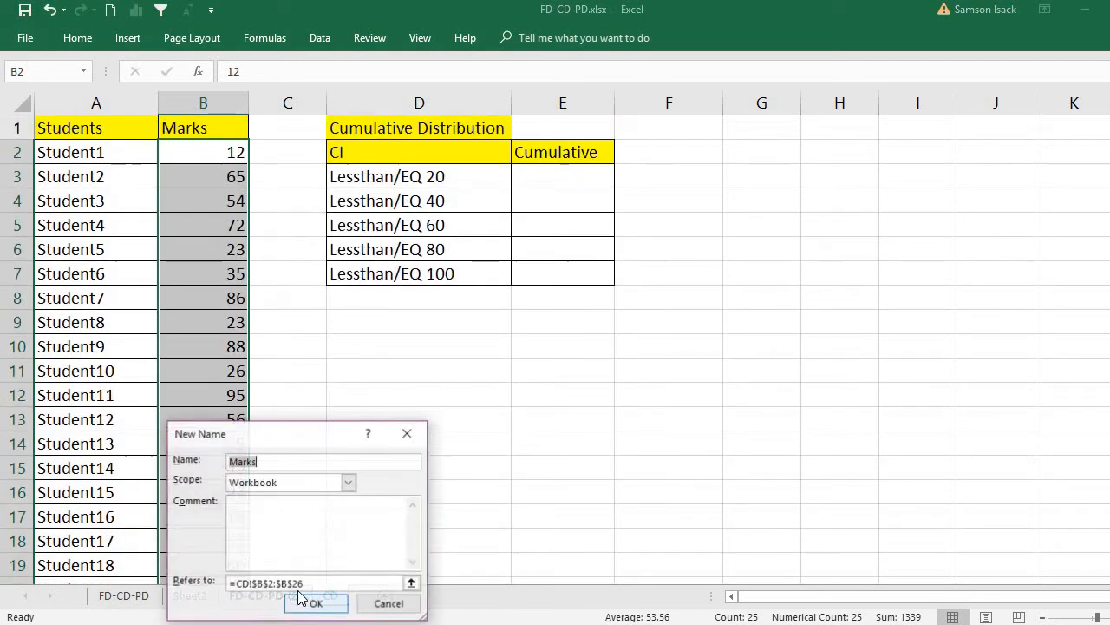
pyautogui.click(279, 459)
pyautogui.doubleClick(258, 462)
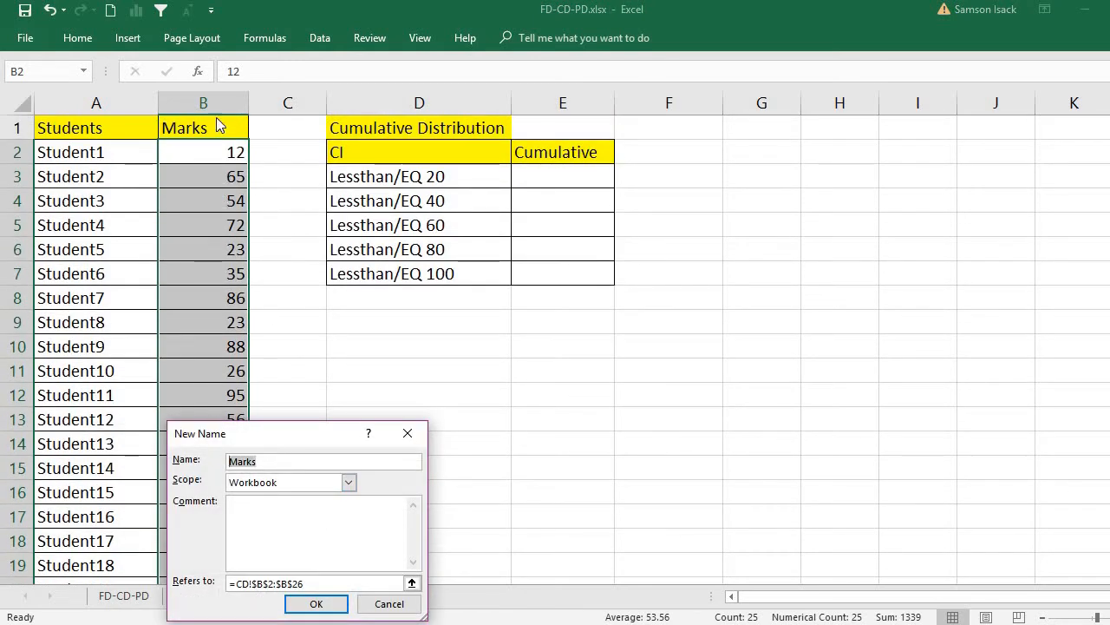
pyautogui.click(316, 605)
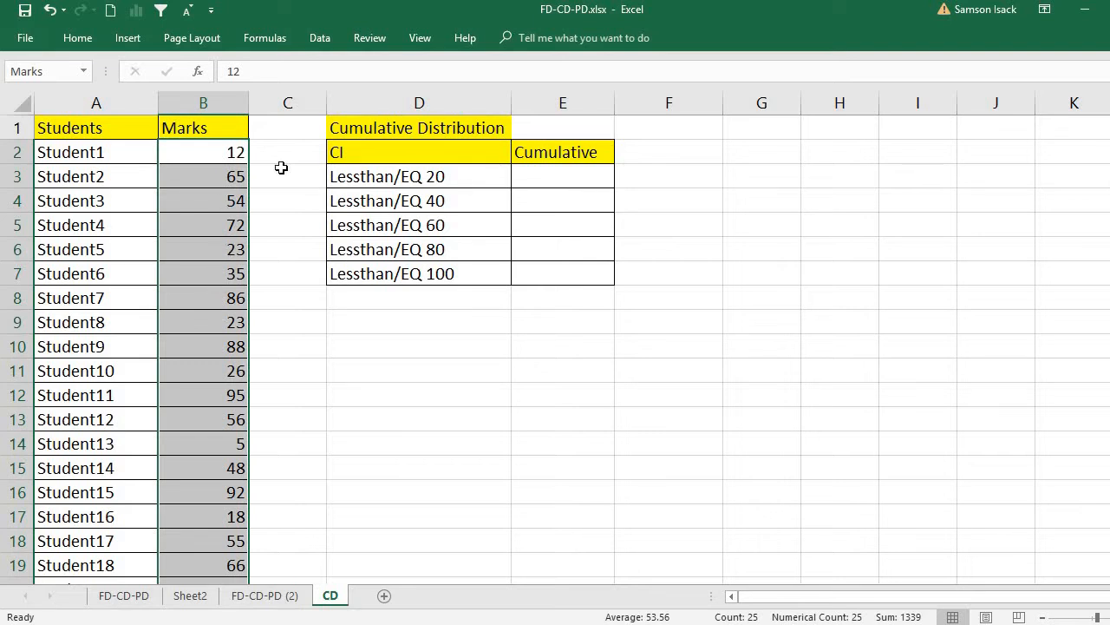
# Begin a COUNTIF formula in cell E3 with the marks in B2:B26 as its range
pyautogui.moveTo(235, 154); pyautogui.dragTo(234, 447)
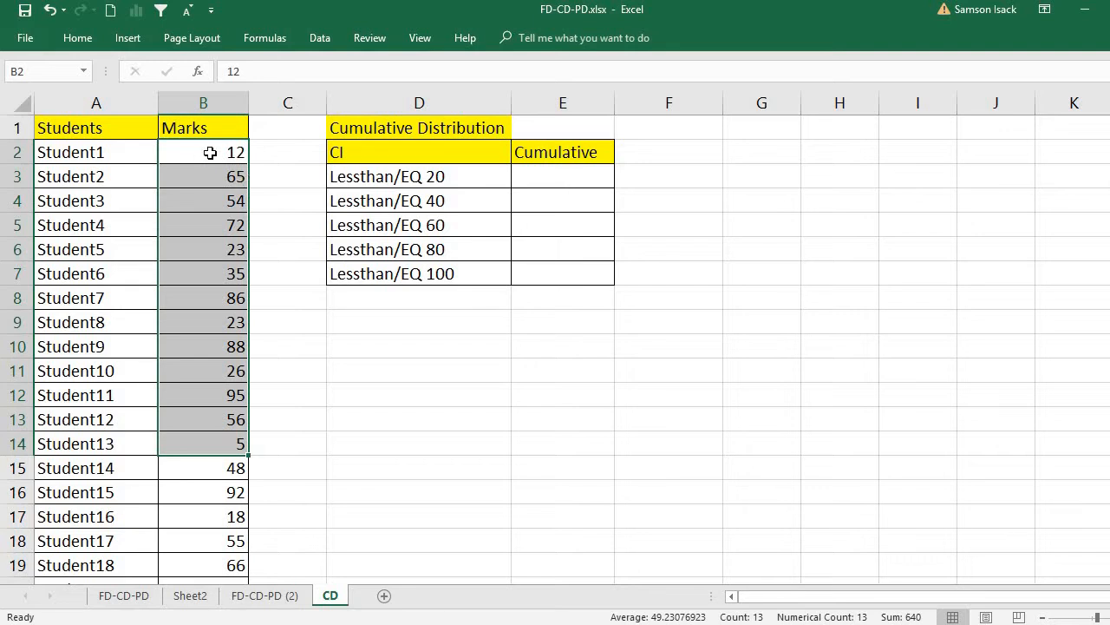
pyautogui.click(585, 176)
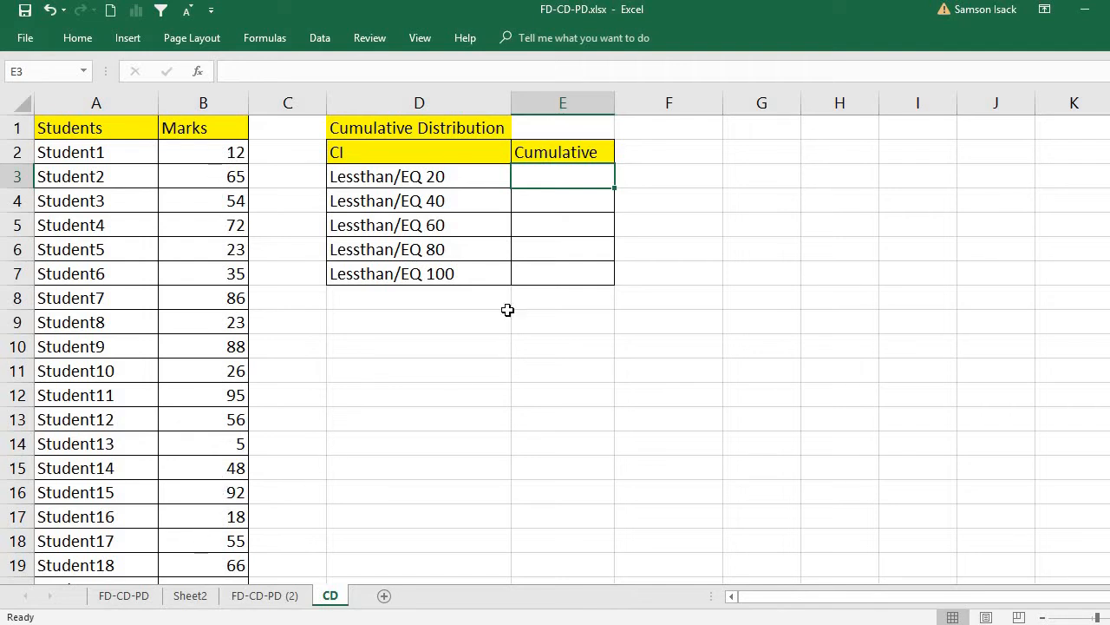
pyautogui.doubleClick(577, 177)
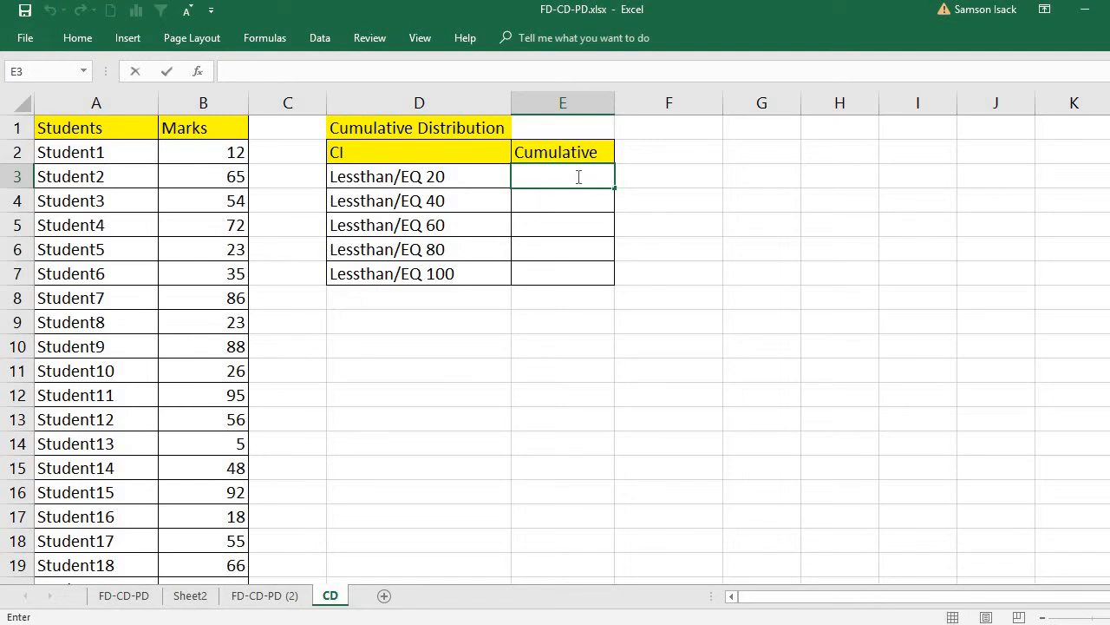
pyautogui.write('=c')
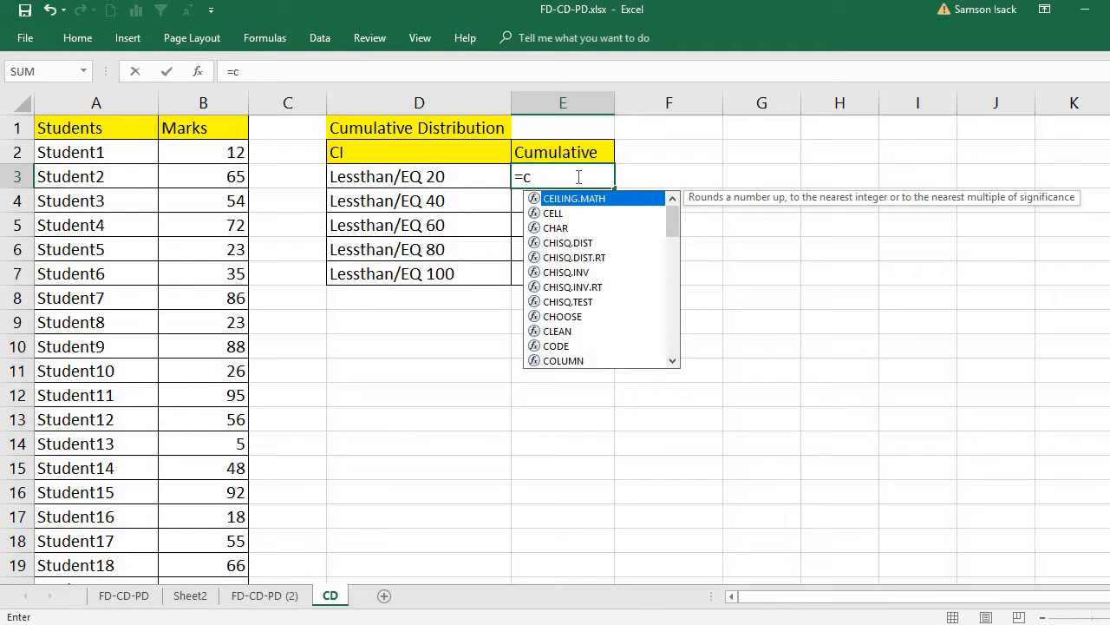
pyautogui.write('ounti')
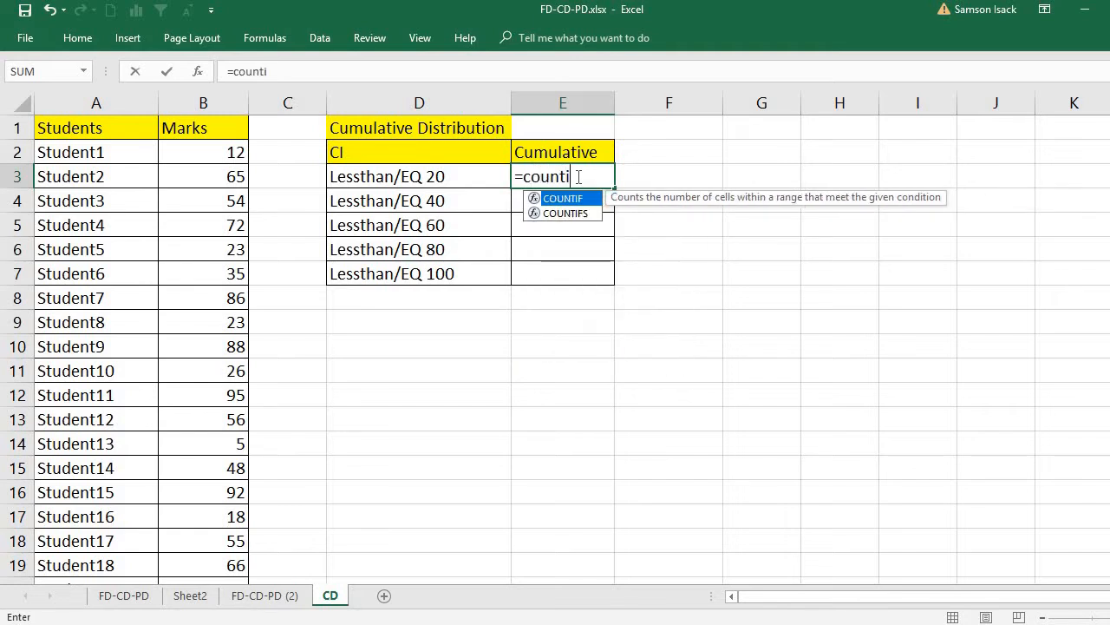
pyautogui.write('f(')
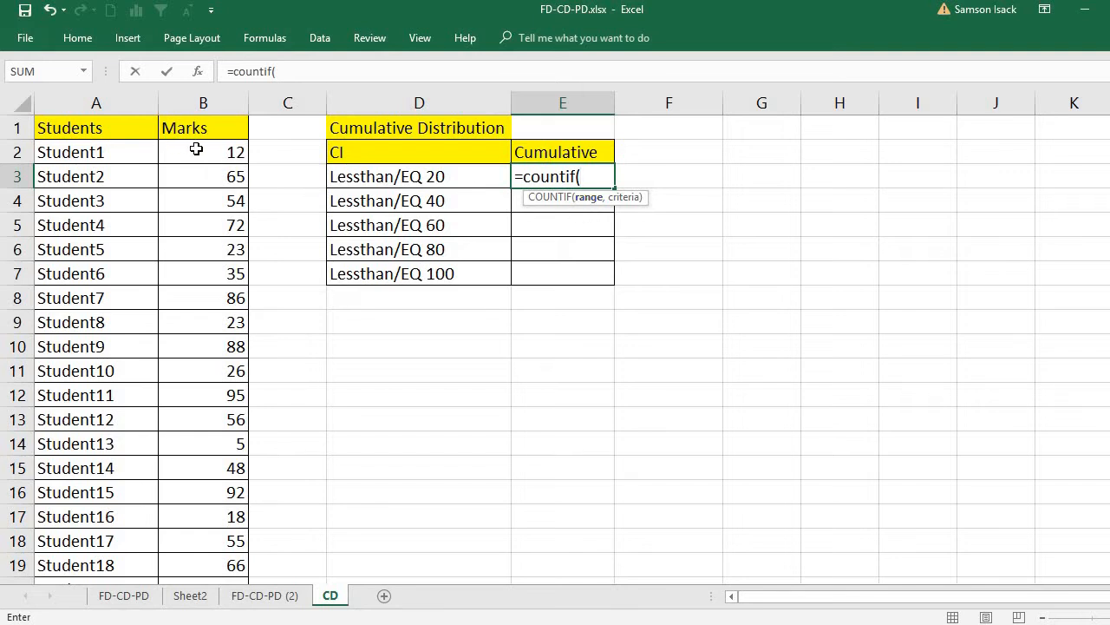
pyautogui.moveTo(196, 151); pyautogui.dragTo(226, 536)
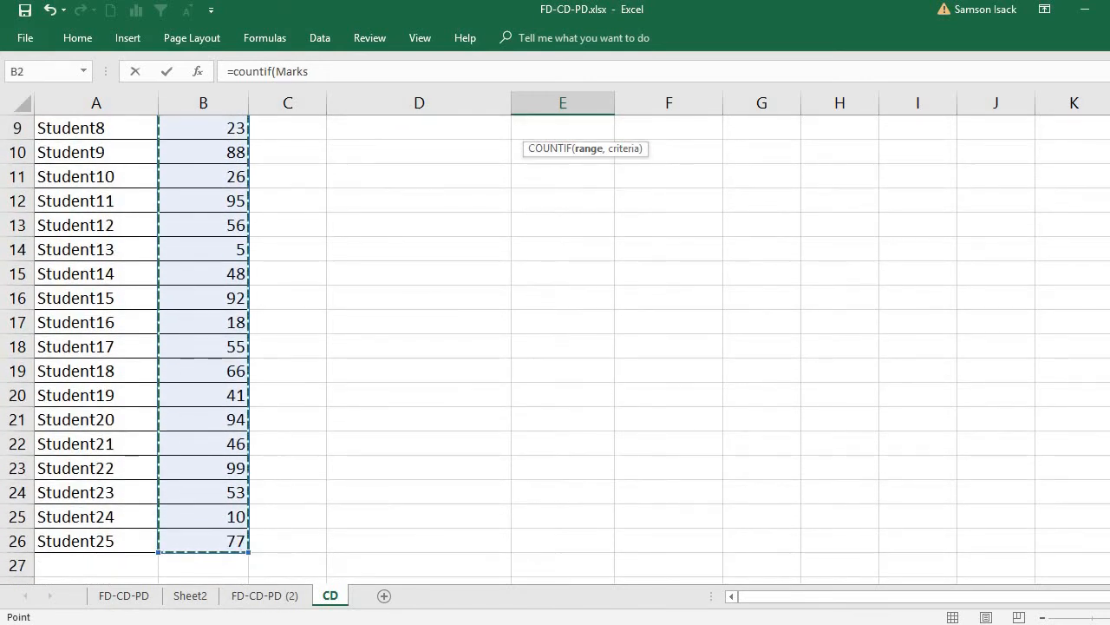
pyautogui.moveTo(1109, 323); pyautogui.dragTo(1109, 251)
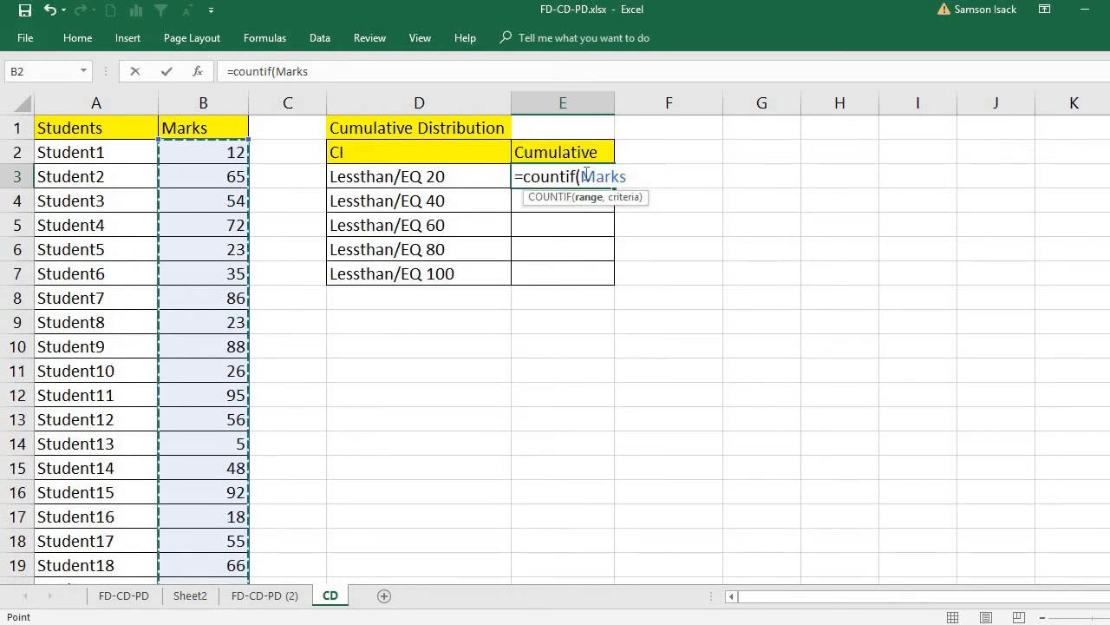
# Complete the COUNTIF formula in E3 with the named range Marks and the criterion "<=20"
pyautogui.moveTo(628, 177); pyautogui.dragTo(590, 176)
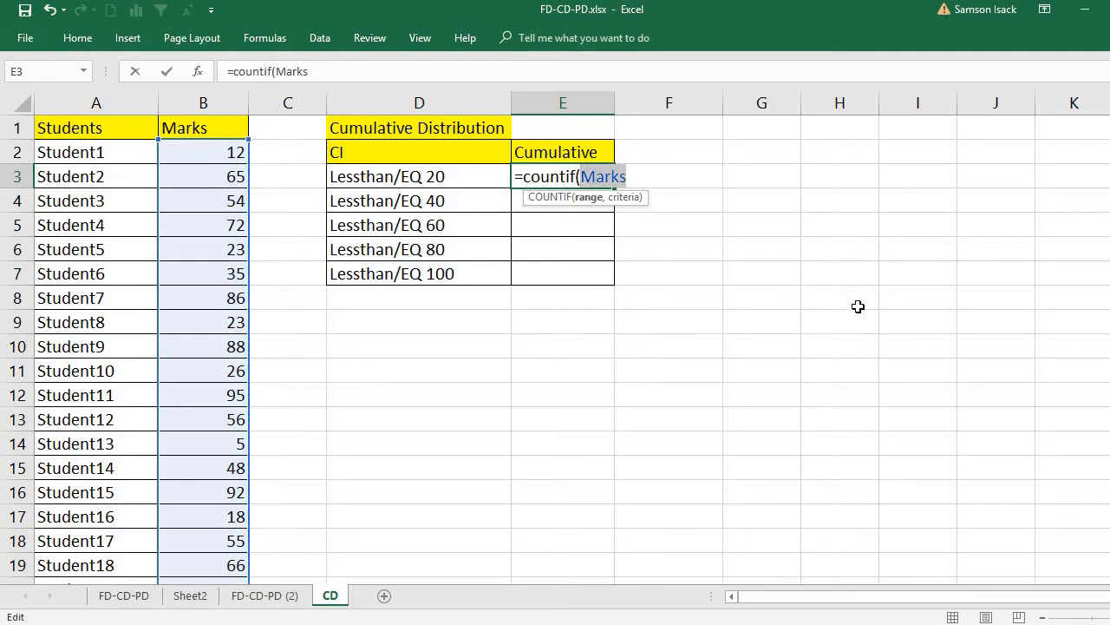
pyautogui.write('M')
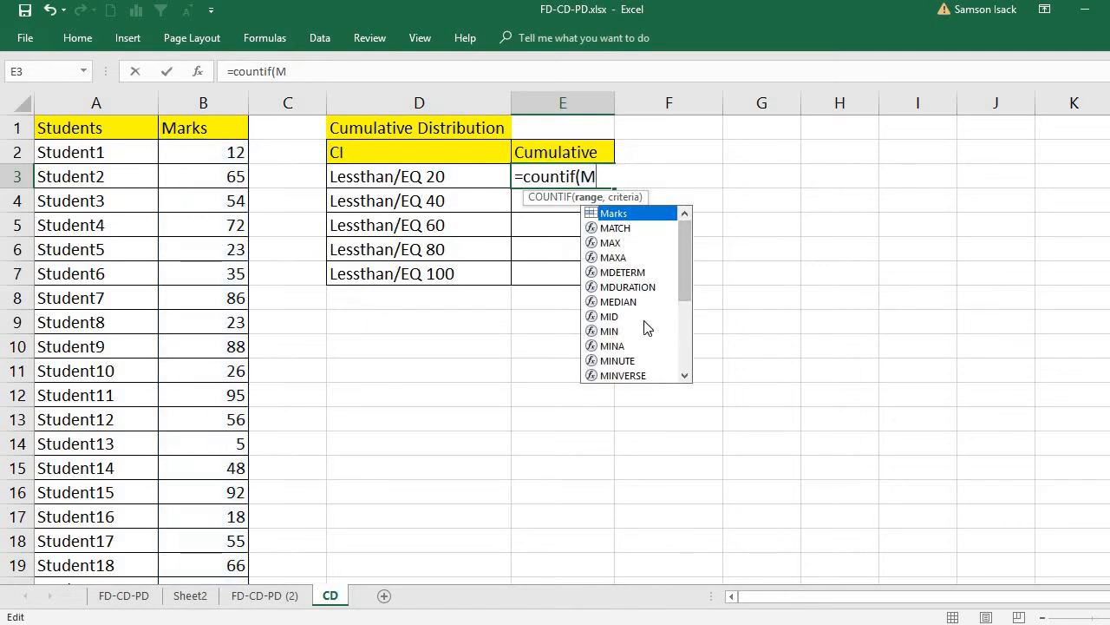
pyautogui.doubleClick(616, 214)
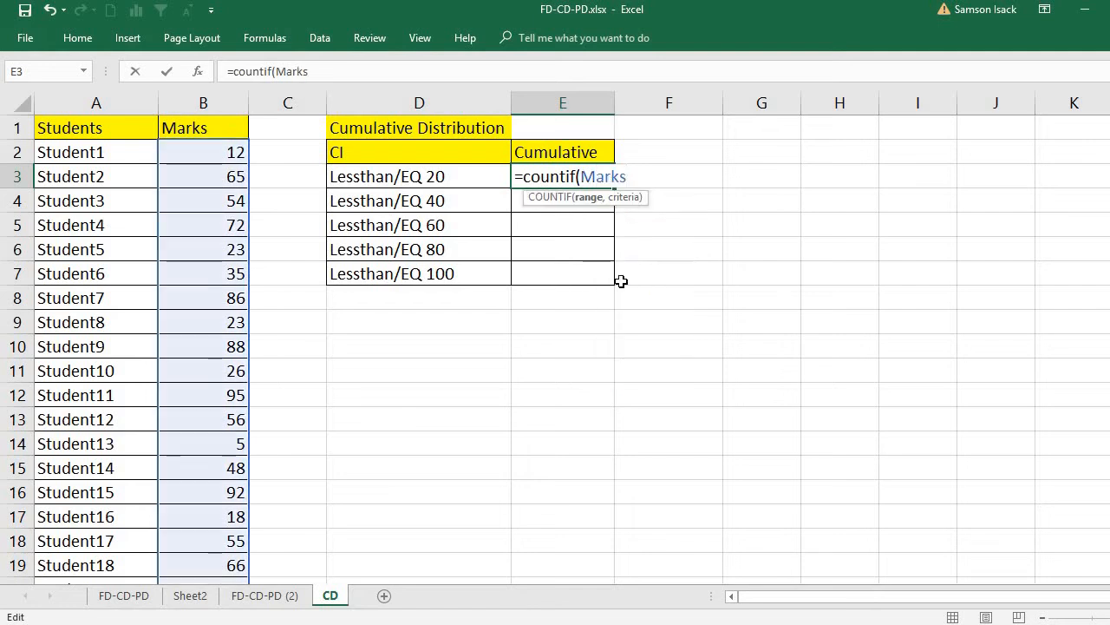
pyautogui.write(',')
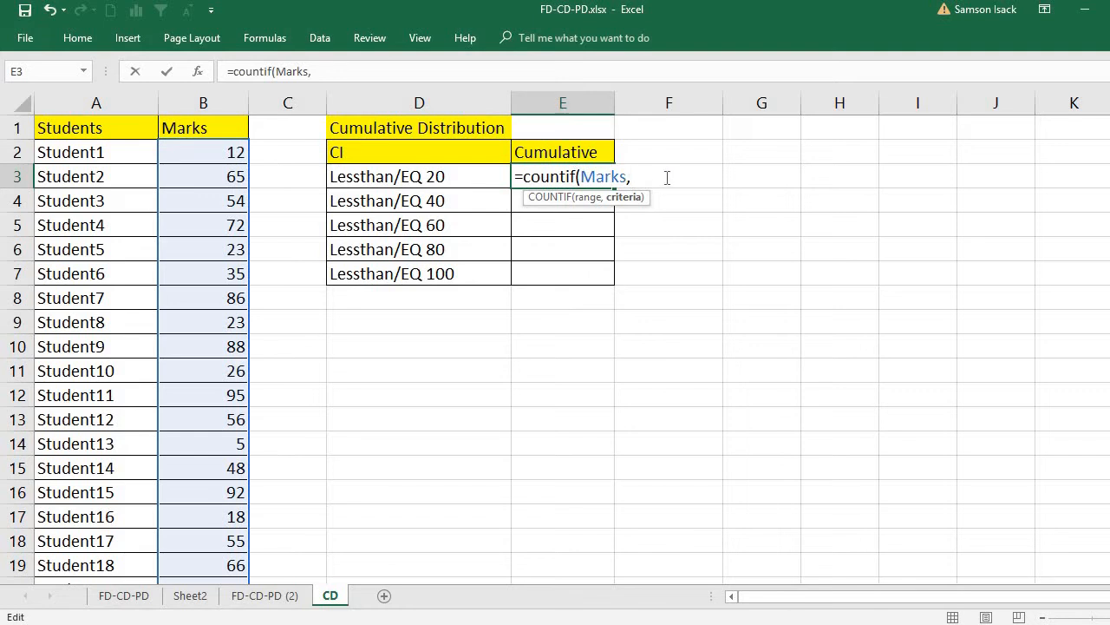
pyautogui.write('"<=20")')
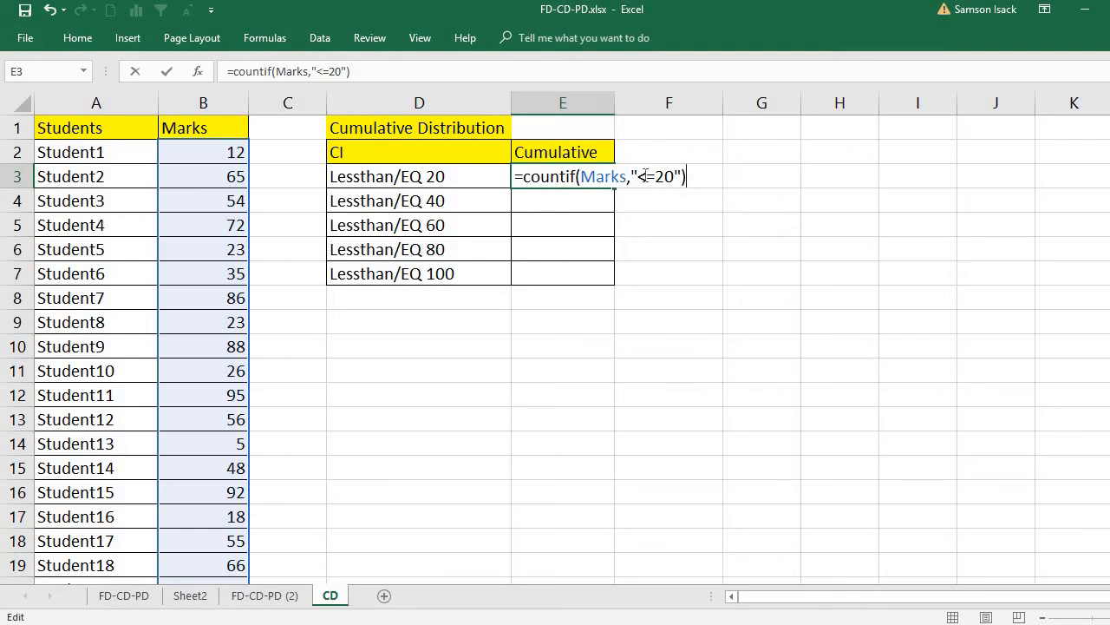
pyautogui.click(576, 178)
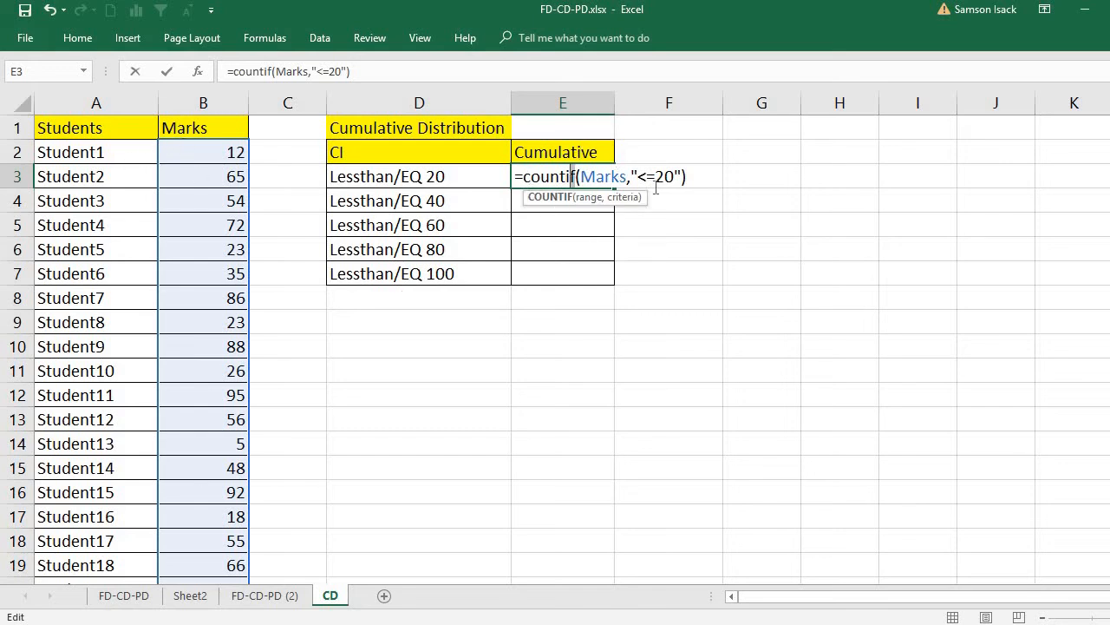
pyautogui.press('Return')
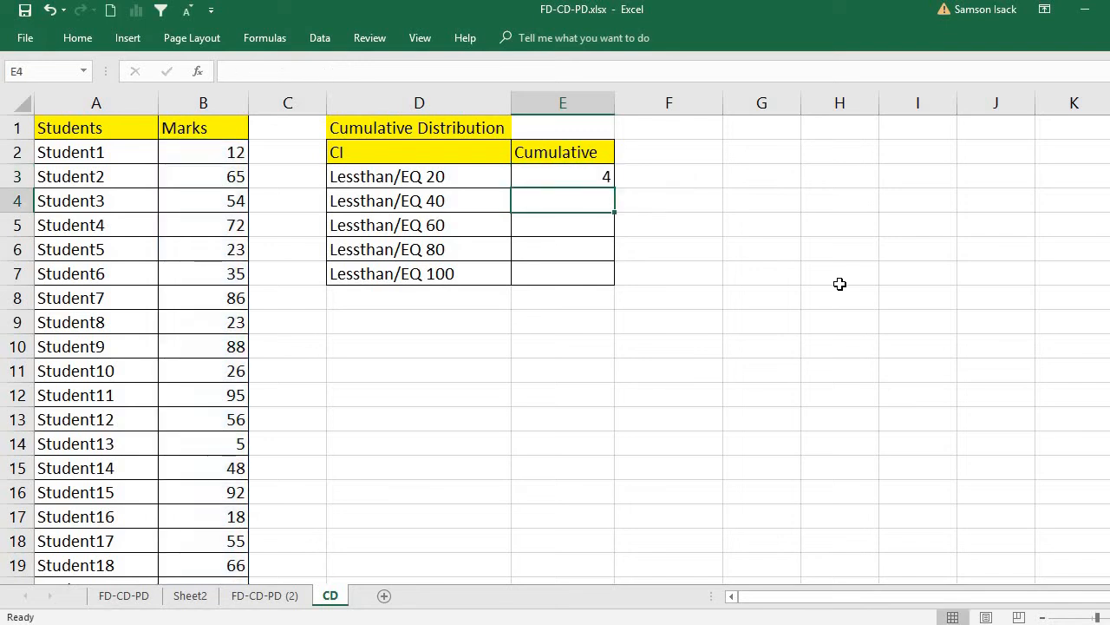
# Fill the E3 formula down to E4 and change its criterion to "<=40"
pyautogui.click(567, 180)
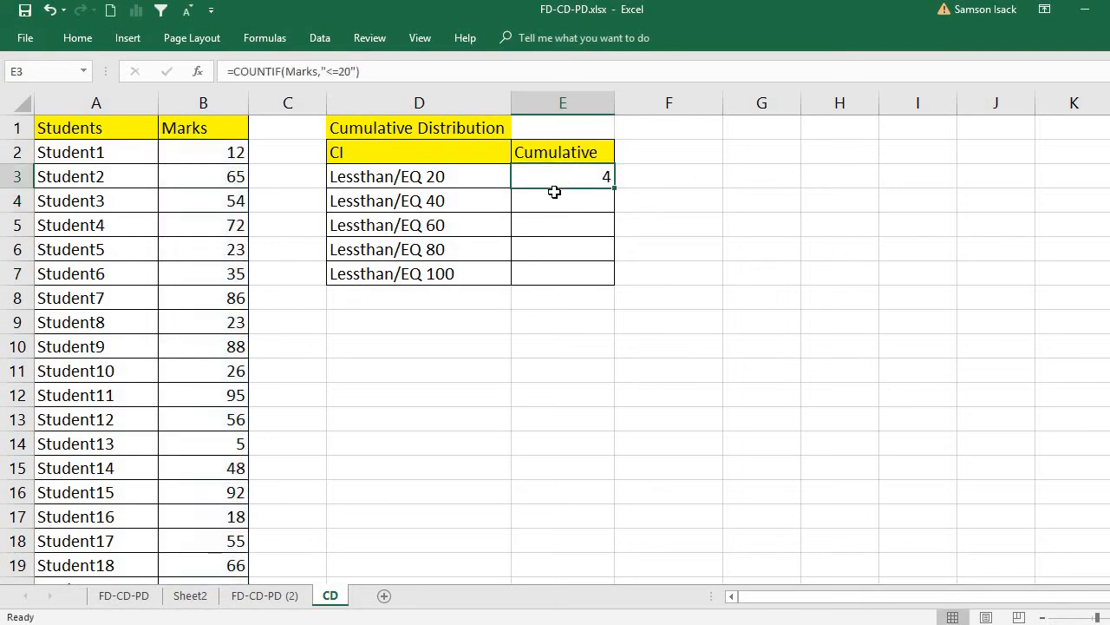
pyautogui.moveTo(614, 195); pyautogui.dragTo(597, 206)
pyautogui.click(592, 205)
pyautogui.doubleClick(592, 204)
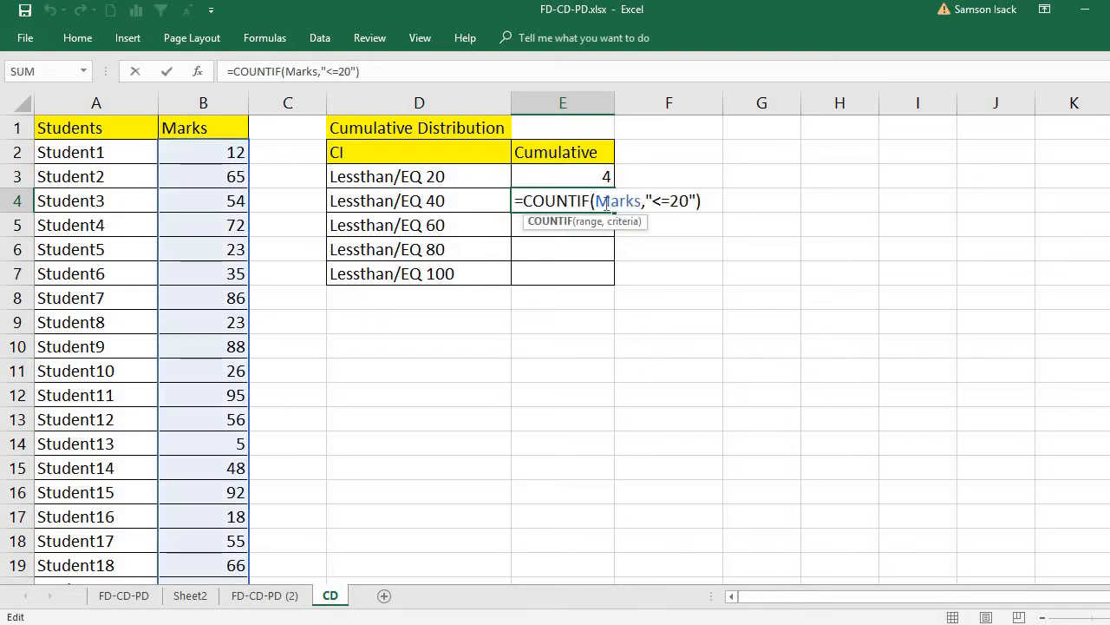
pyautogui.click(644, 200)
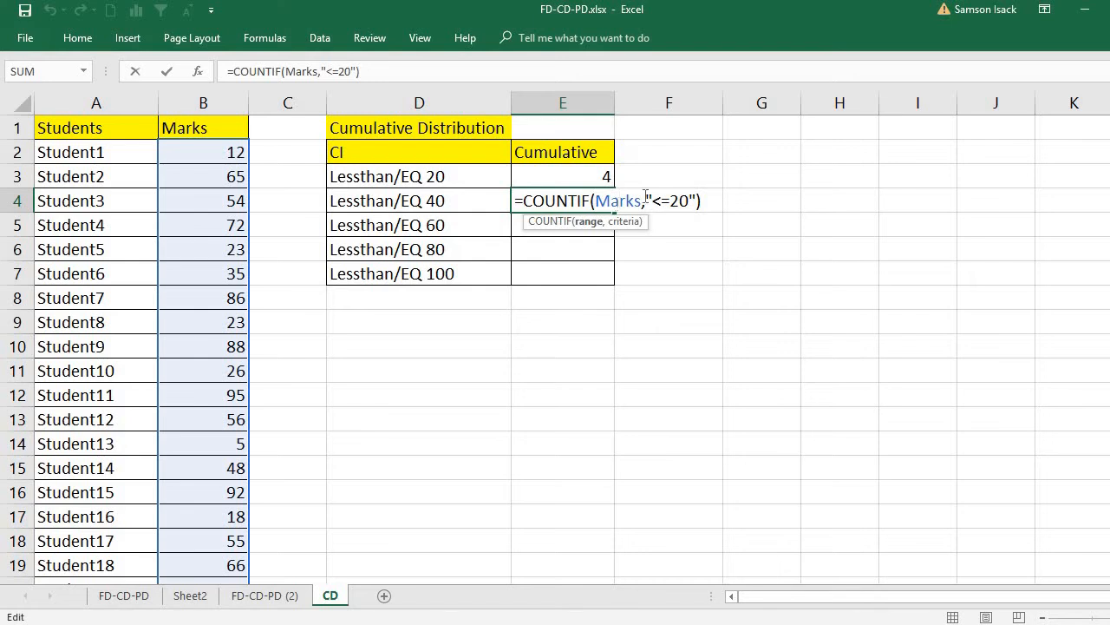
pyautogui.click(673, 200)
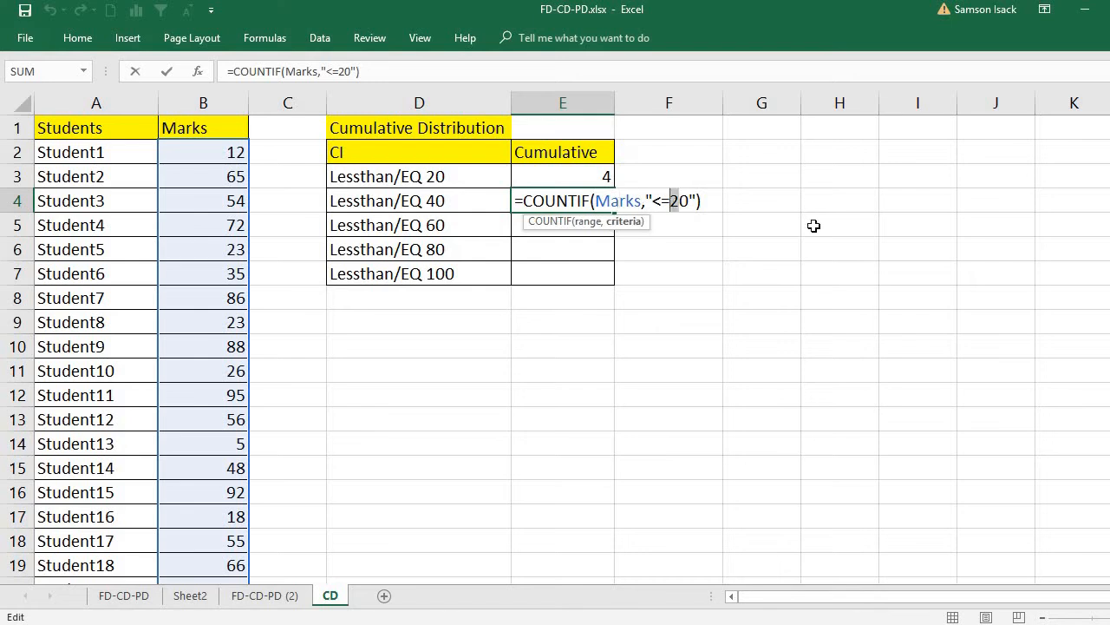
pyautogui.write('4')
pyautogui.press('Return')
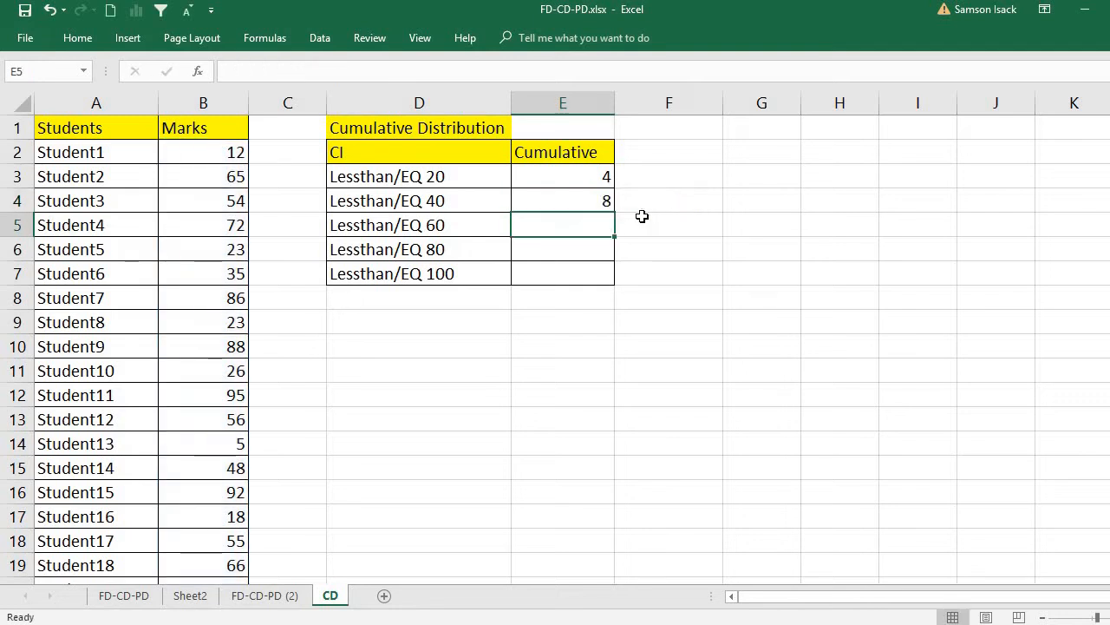
# Fill the E4 formula down to E5 and change its criterion to "<=60"
pyautogui.click(607, 200)
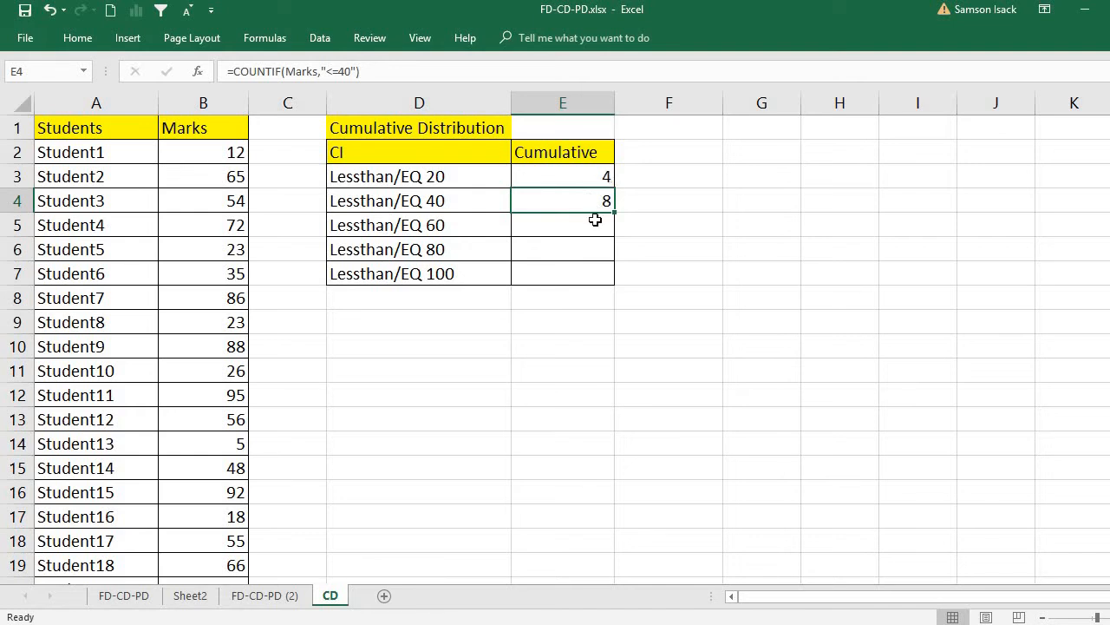
pyautogui.moveTo(614, 214); pyautogui.dragTo(614, 234)
pyautogui.doubleClick(547, 227)
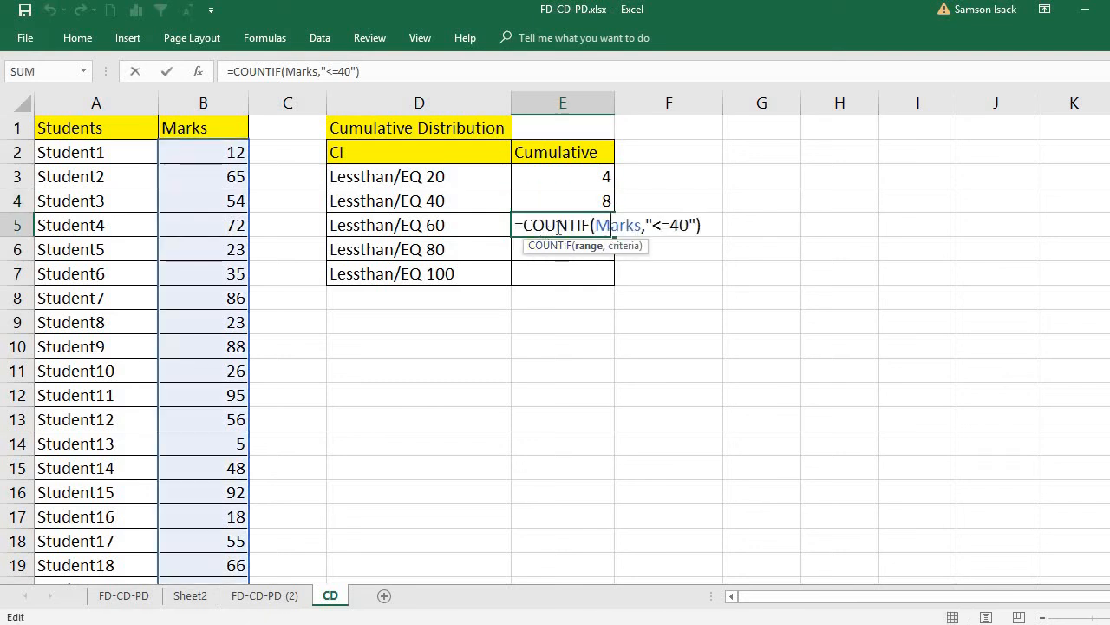
pyautogui.click(676, 227)
pyautogui.press('BackSpace')
pyautogui.write('6')
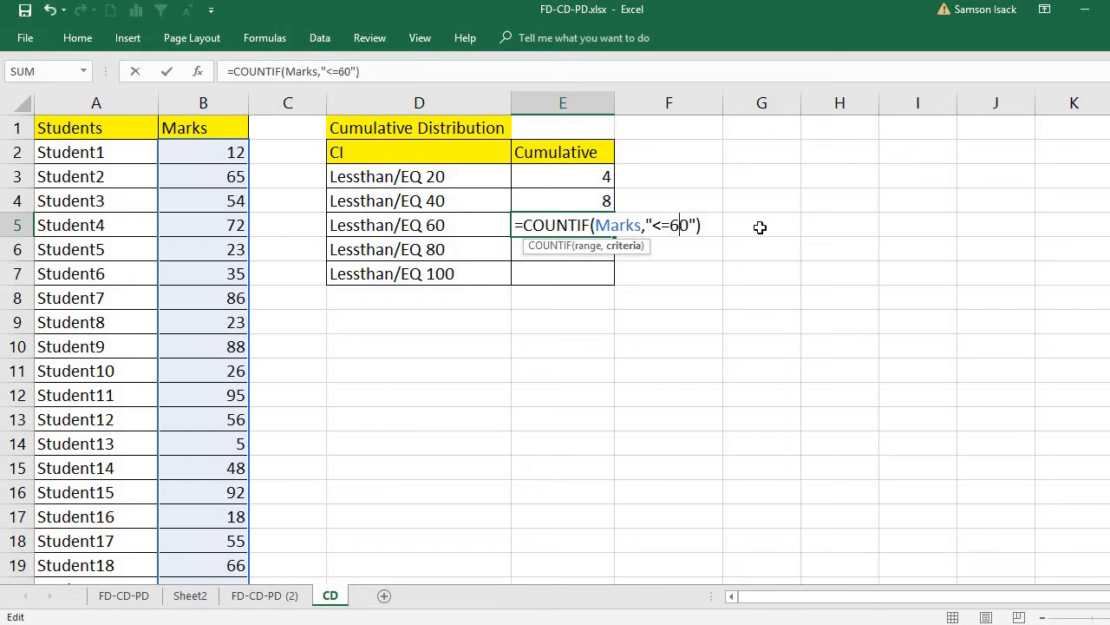
pyautogui.press('Return')
# Fill the E5 formula down to E6 and change its criterion to "<=80"
pyautogui.click(601, 227)
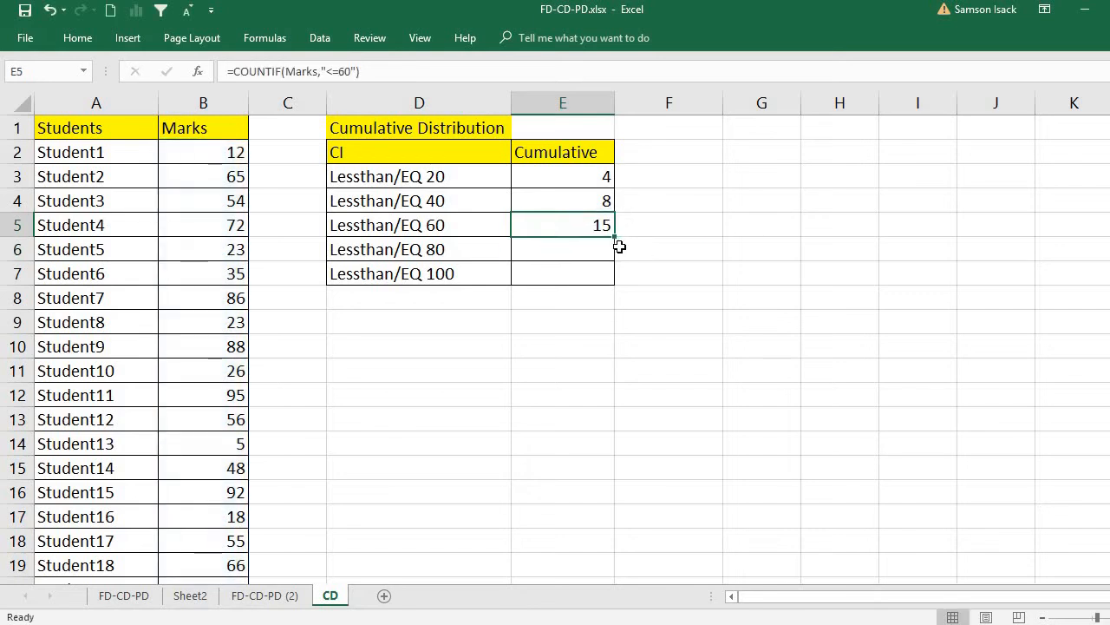
pyautogui.moveTo(613, 240); pyautogui.dragTo(614, 259)
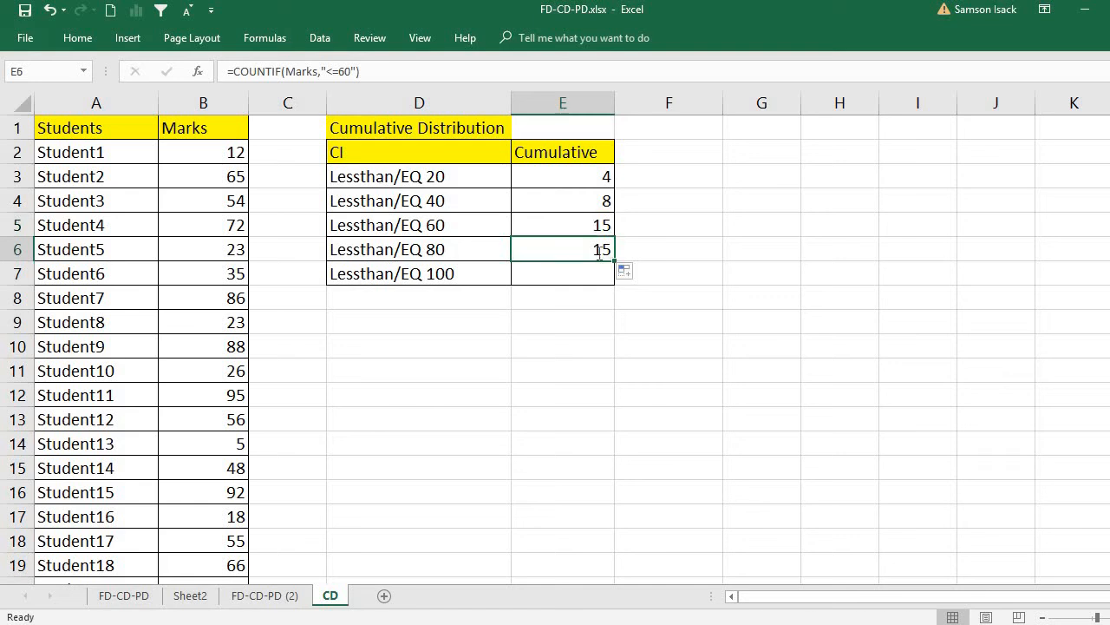
pyautogui.doubleClick(595, 249)
pyautogui.click(675, 251)
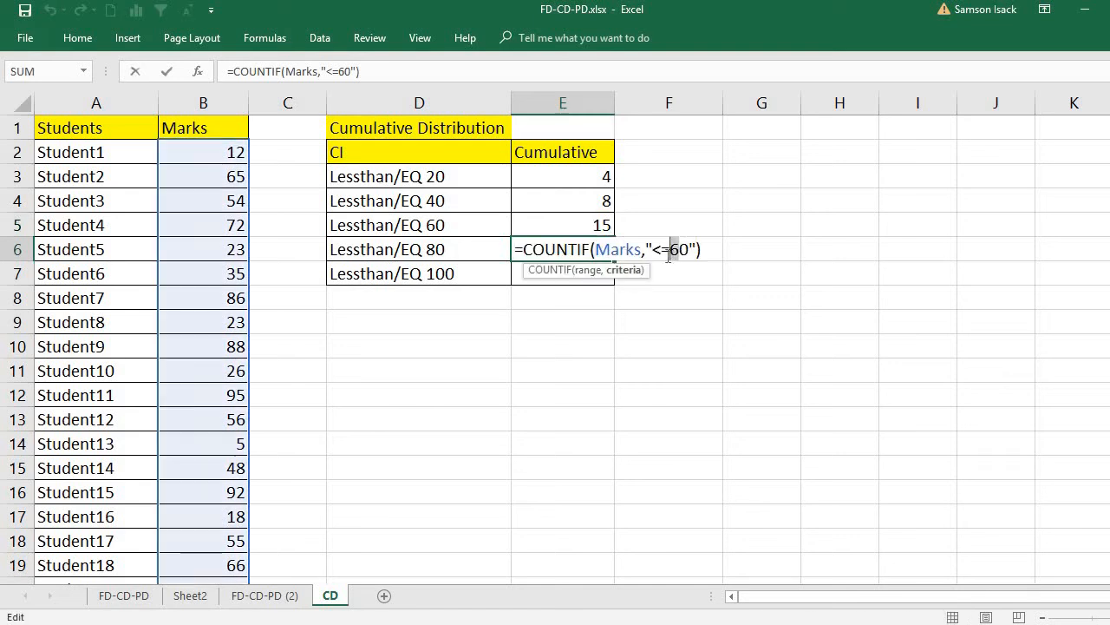
pyautogui.press('BackSpace')
pyautogui.write('8')
pyautogui.press('Return')
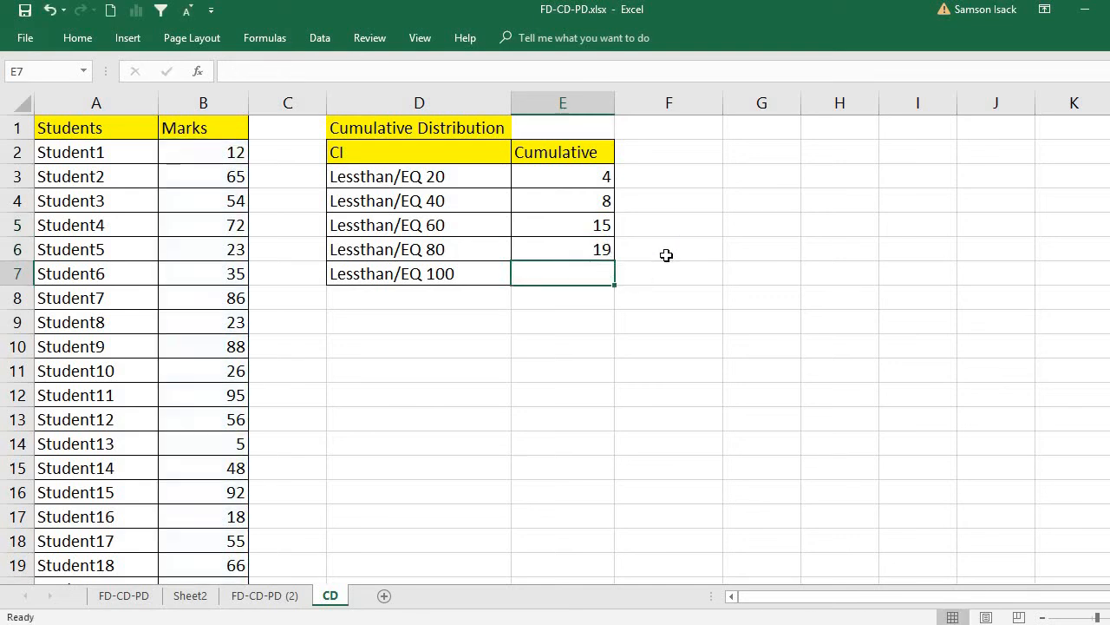
# Fill the E6 formula down to E7 and change its criterion to "<=100"
pyautogui.click(602, 249)
pyautogui.moveTo(613, 262); pyautogui.dragTo(606, 276)
pyautogui.doubleClick(602, 274)
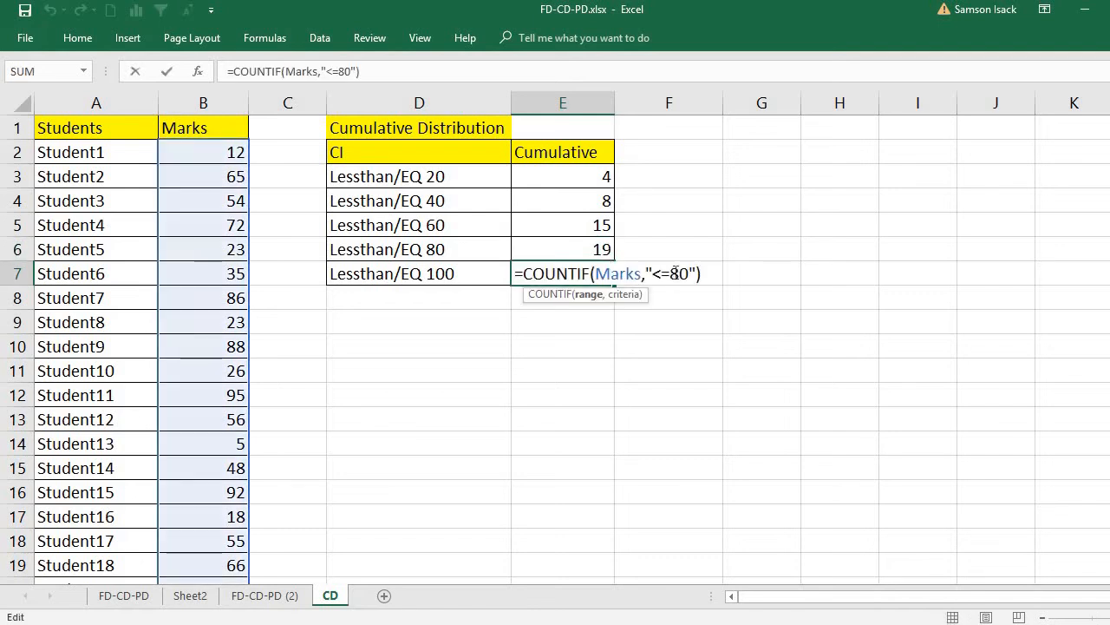
pyautogui.moveTo(676, 275); pyautogui.dragTo(663, 275)
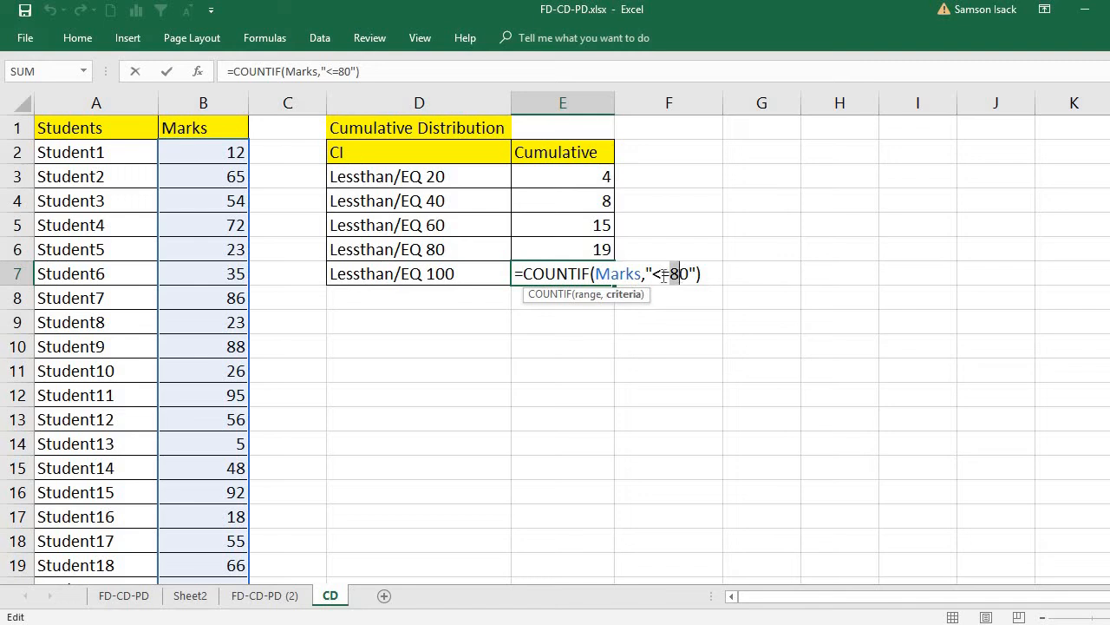
pyautogui.write('10')
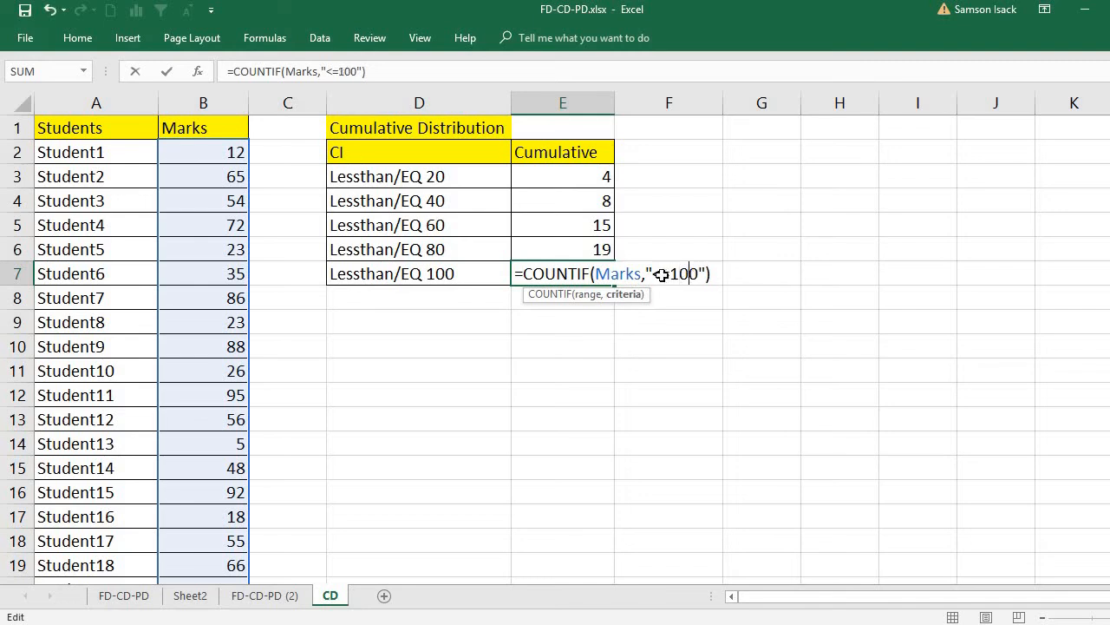
pyautogui.press('Return')
pyautogui.click(573, 274)
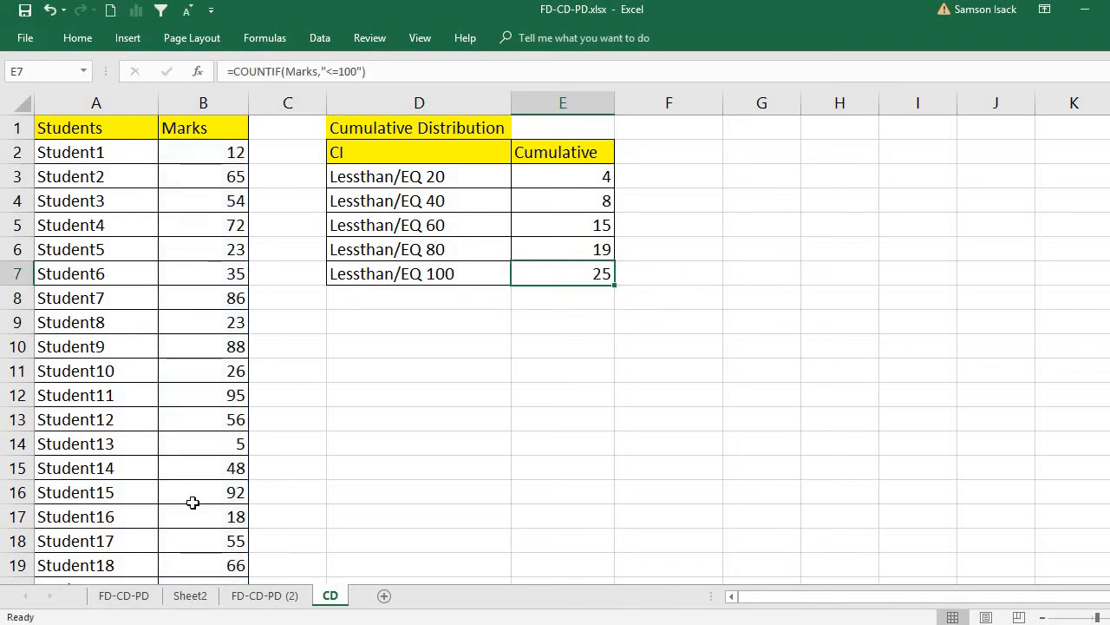
# Examine the intervals in D3:D7 and compare them with their cumulative counts in E3:E7
pyautogui.click(463, 178)
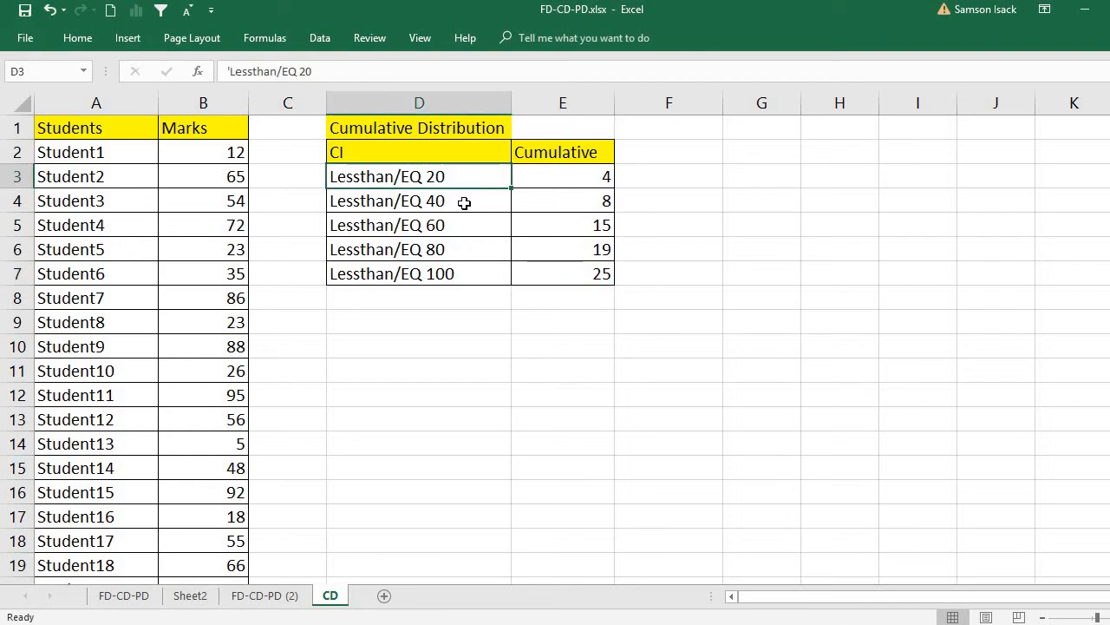
pyautogui.click(465, 203)
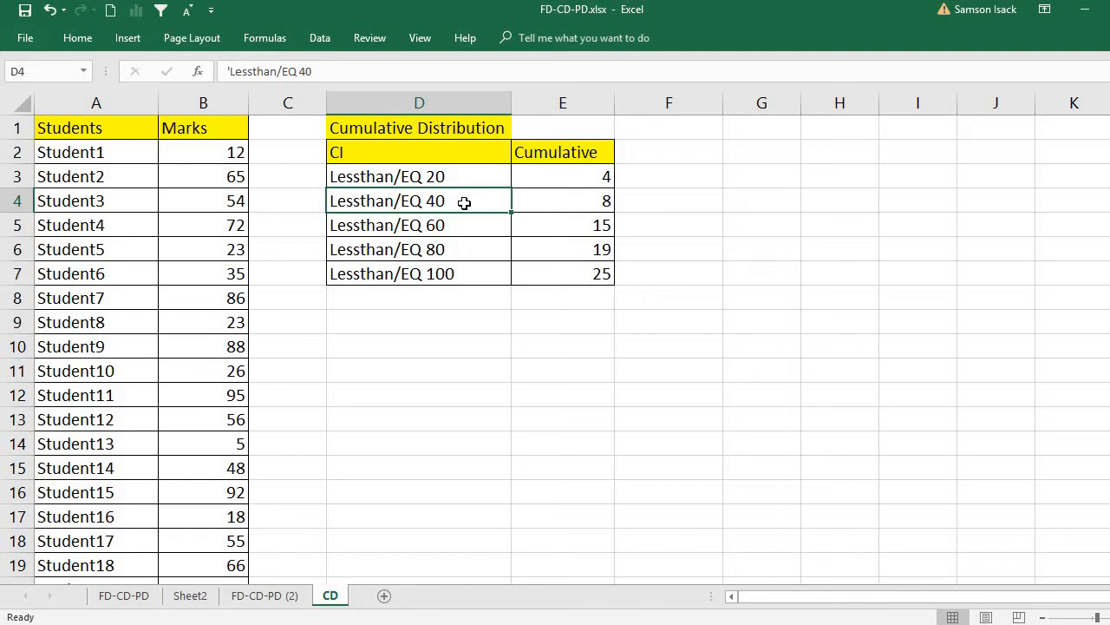
pyautogui.click(472, 178)
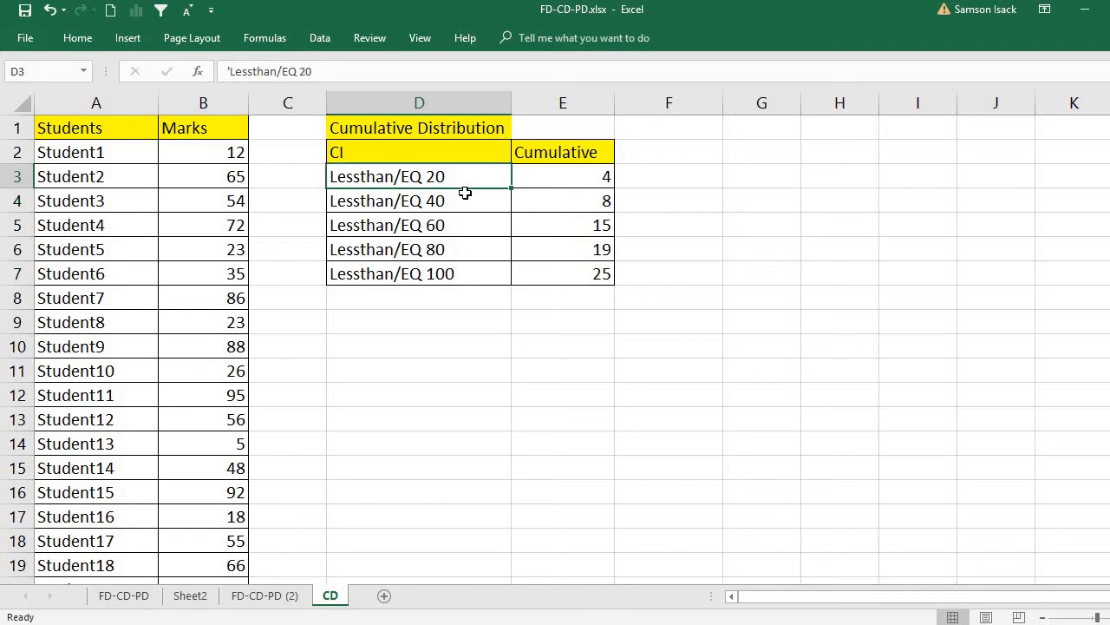
pyautogui.click(464, 193)
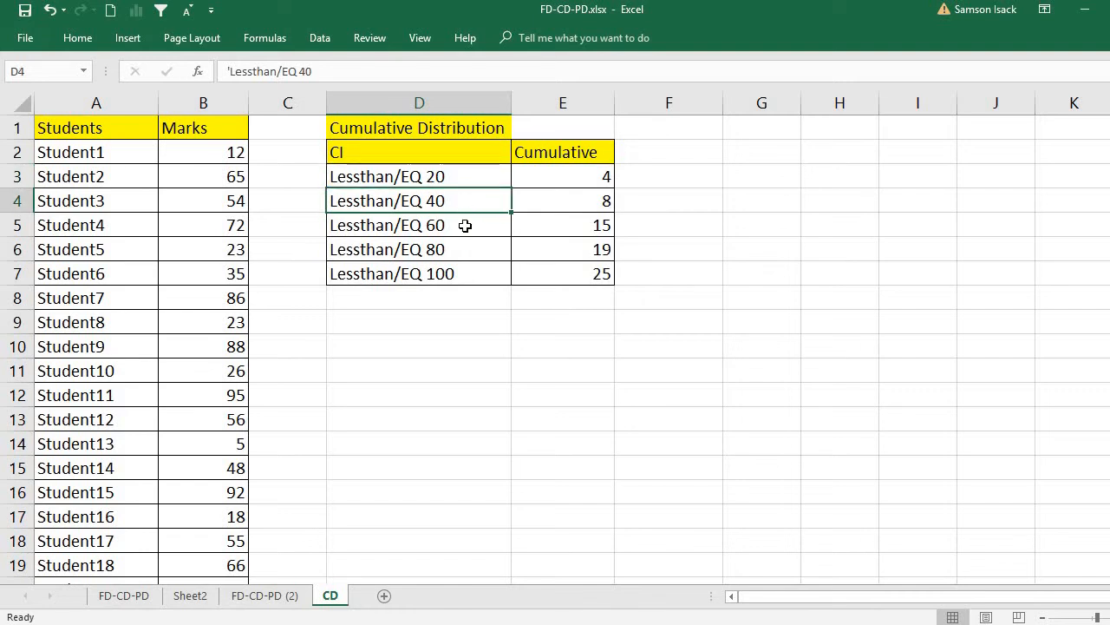
pyautogui.click(465, 226)
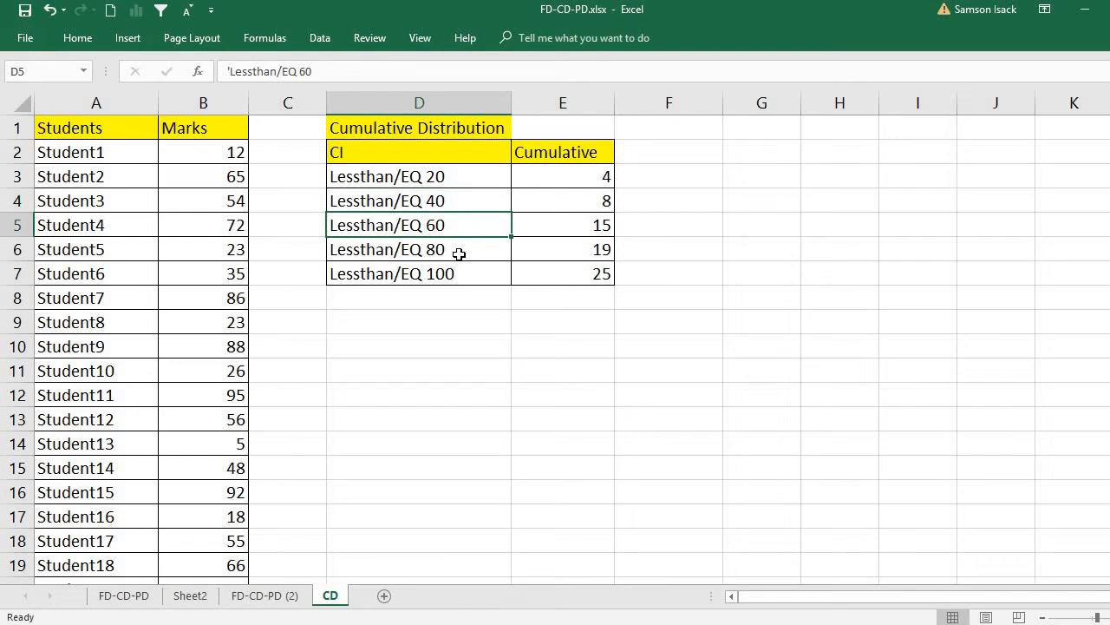
pyautogui.click(462, 280)
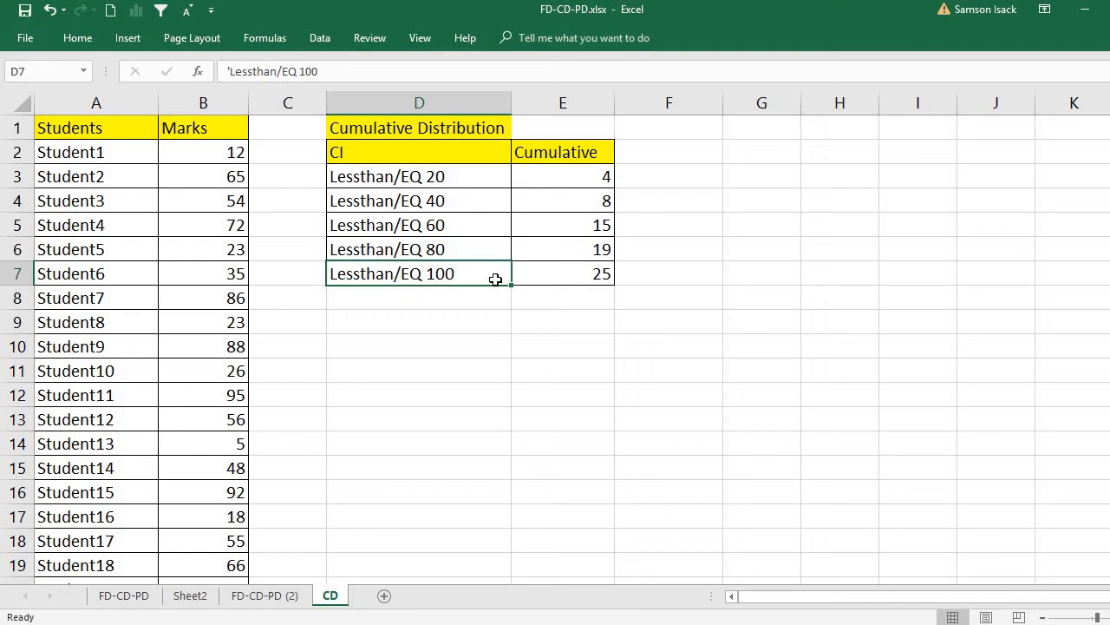
pyautogui.click(594, 274)
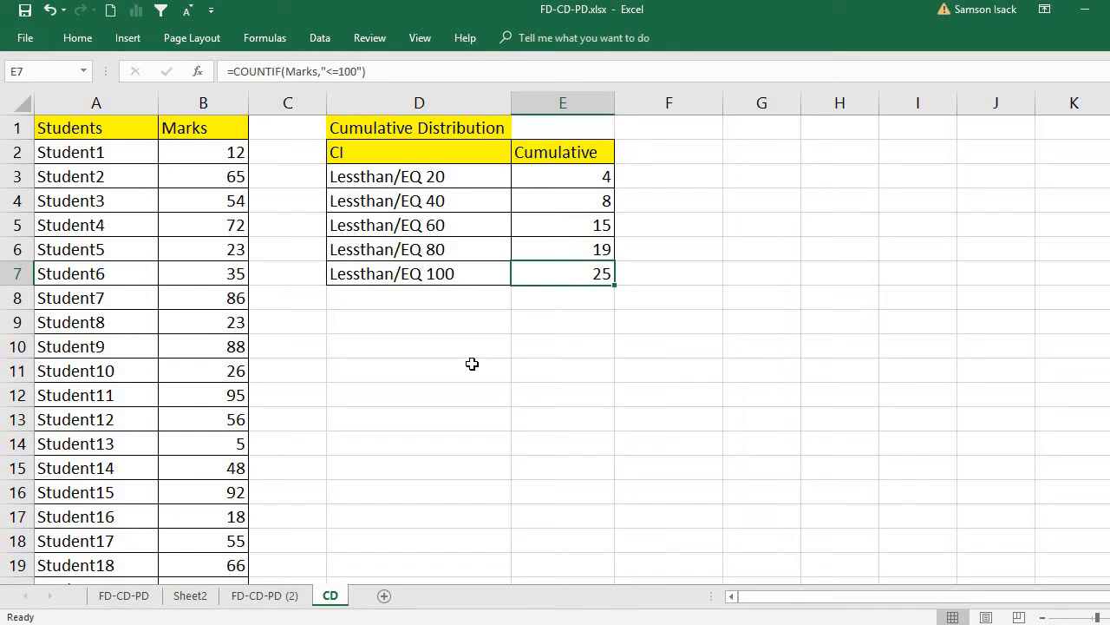
pyautogui.moveTo(575, 176); pyautogui.dragTo(580, 278)
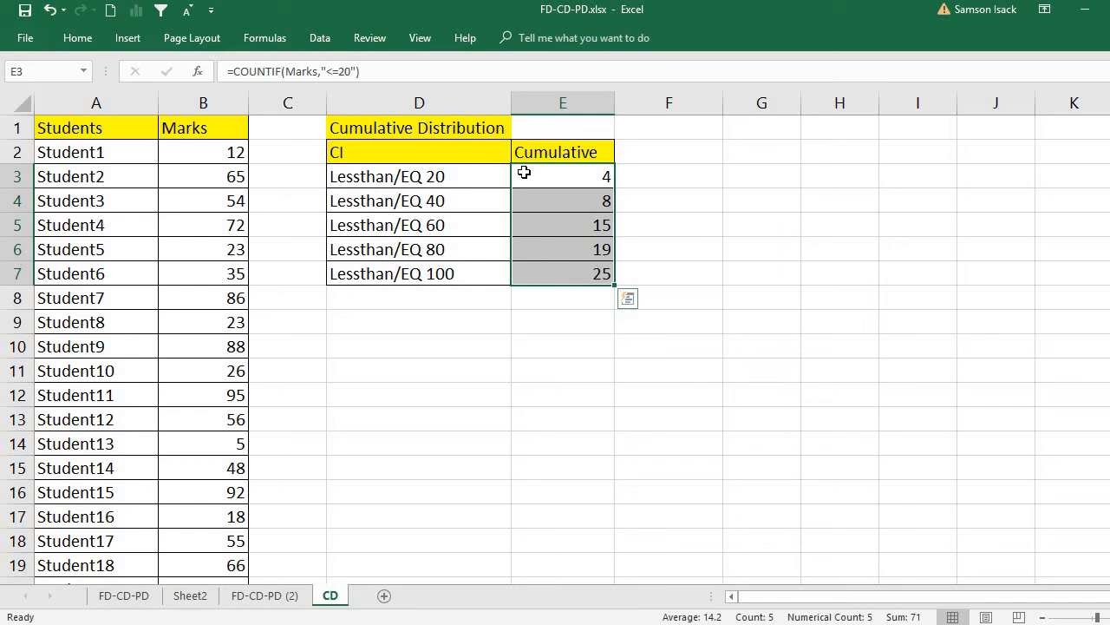
pyautogui.click(530, 273)
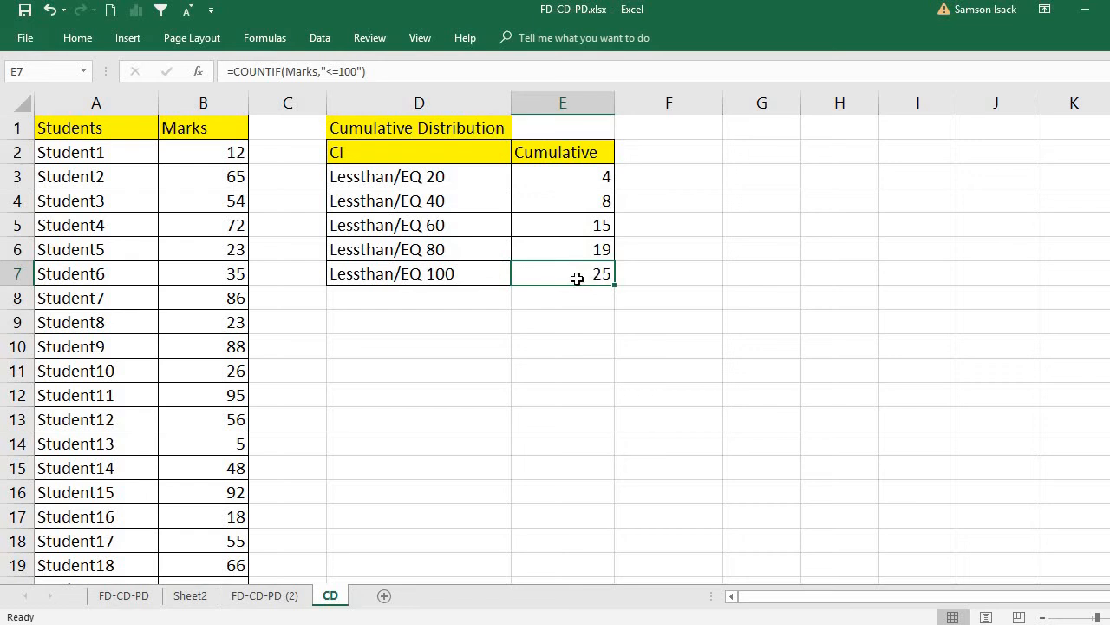
# Copy the cumulative distribution table D2:E7 and paste it below the original, starting at cell D9
pyautogui.moveTo(577, 275); pyautogui.dragTo(410, 156)
pyautogui.rightClick(443, 212)
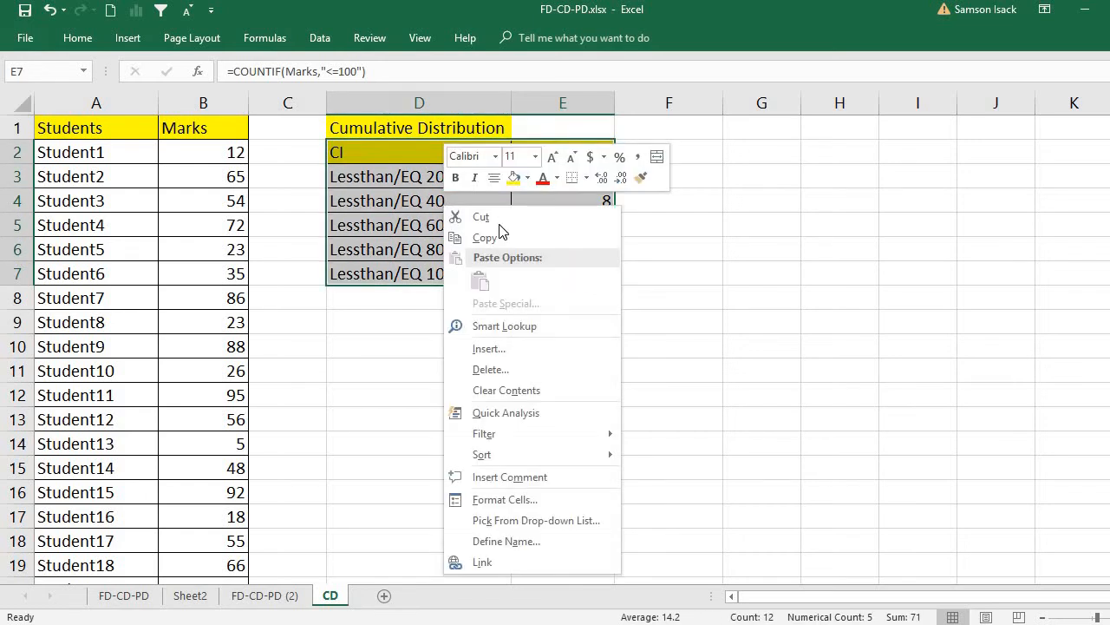
pyautogui.click(495, 234)
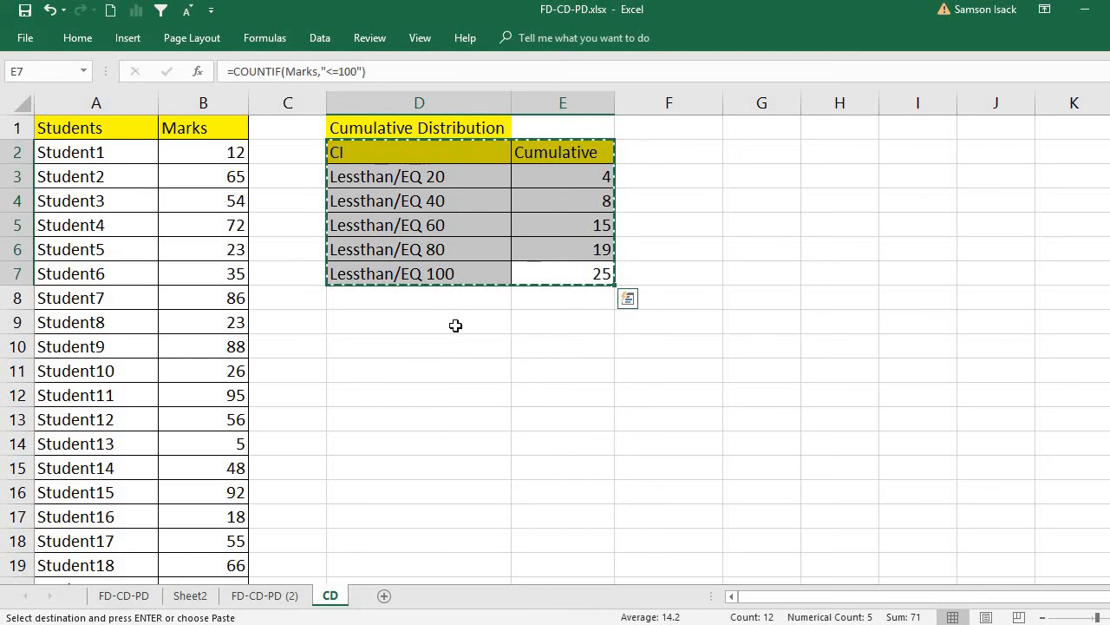
pyautogui.rightClick(457, 323)
pyautogui.click(505, 335)
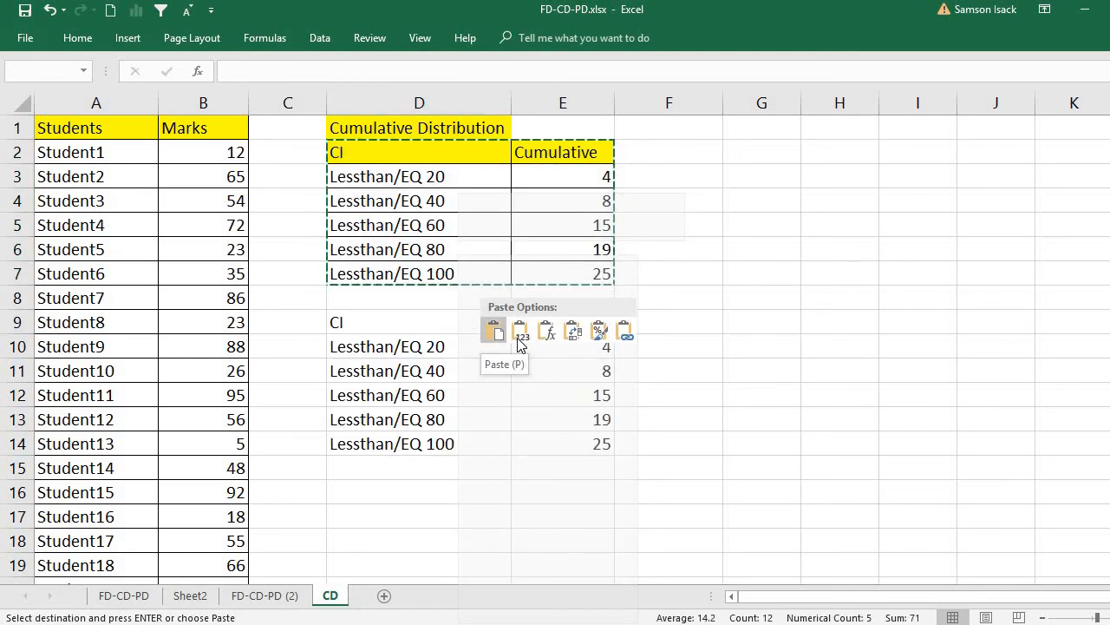
# Paste the copied table with its formatting at D9 and change the D10 label to "GT/EQ 1"
pyautogui.click(494, 331)
pyautogui.click(572, 347)
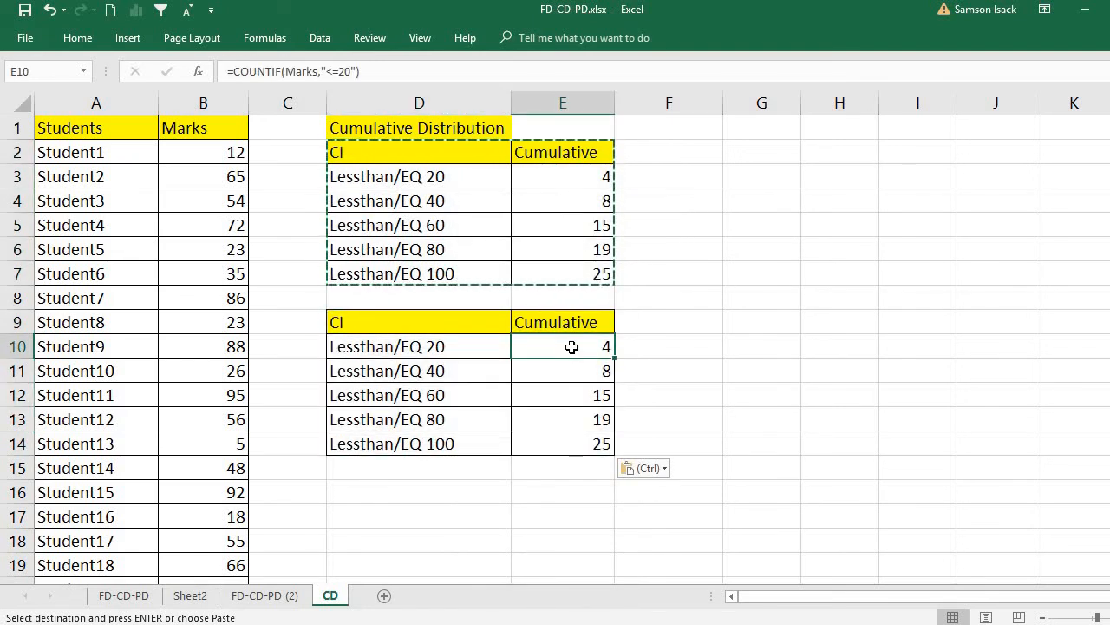
pyautogui.click(452, 349)
pyautogui.doubleClick(452, 349)
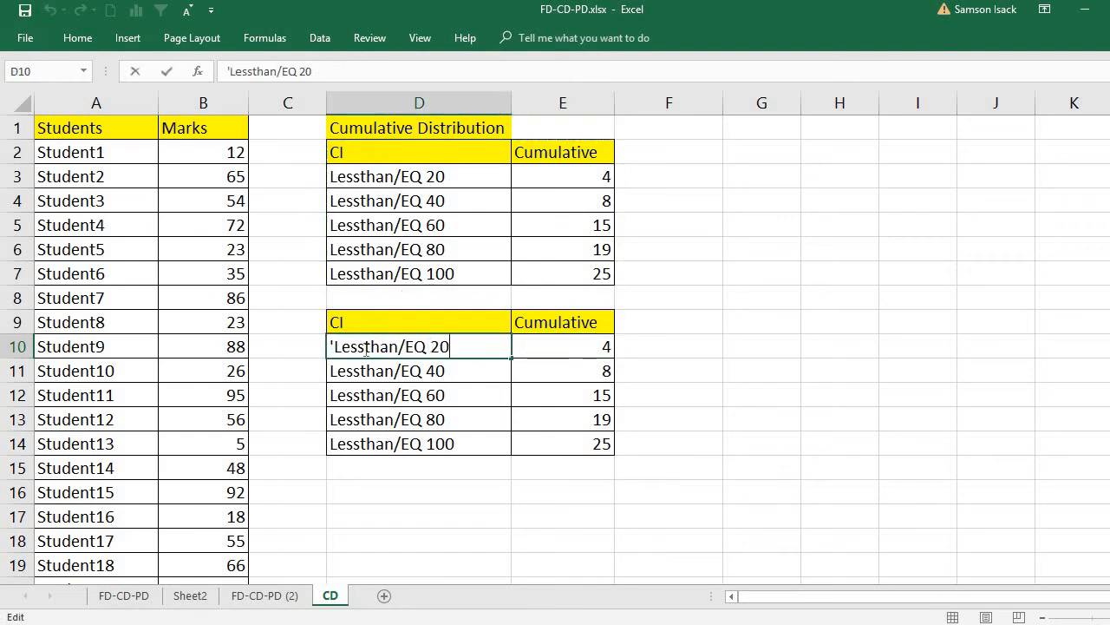
pyautogui.moveTo(339, 348); pyautogui.dragTo(399, 351)
pyautogui.write('GT')
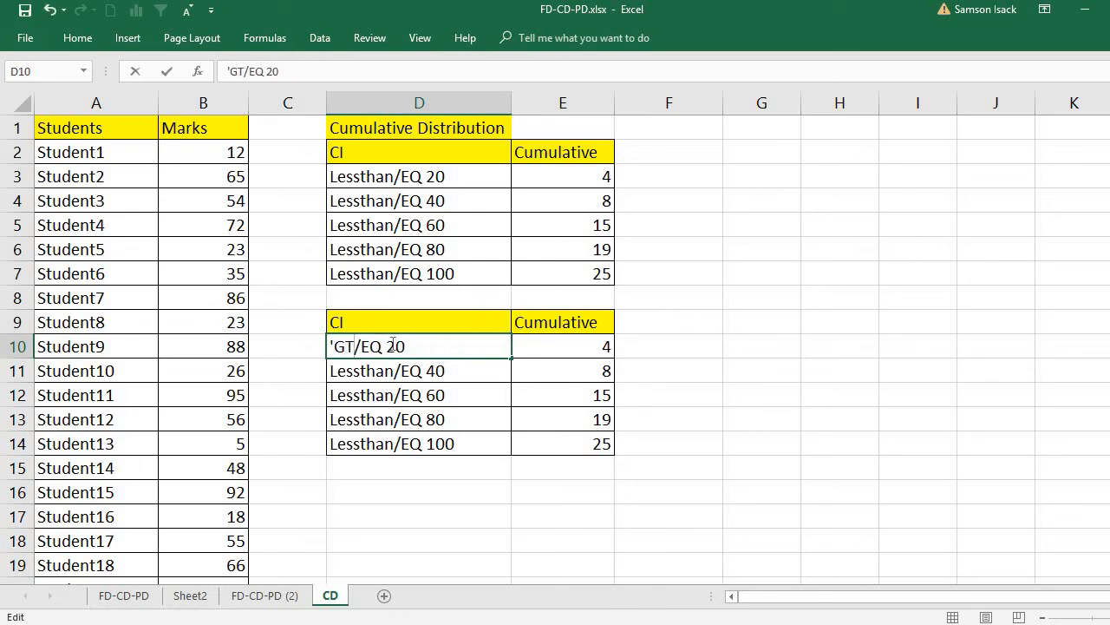
pyautogui.moveTo(390, 346); pyautogui.dragTo(421, 347)
pyautogui.write('1')
pyautogui.press('Return')
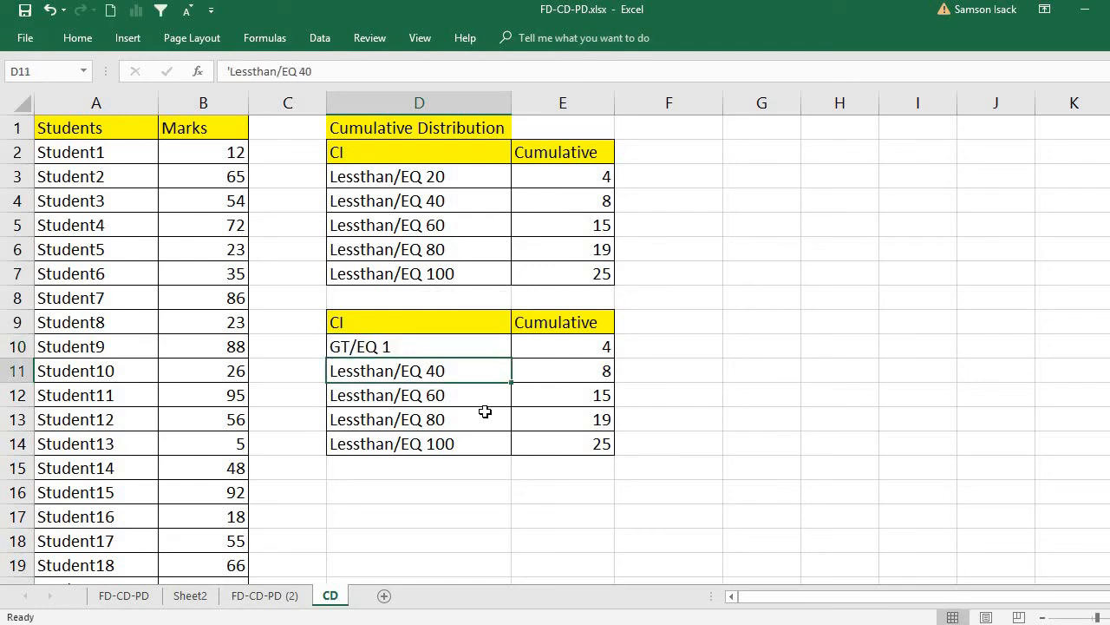
# Spell out the abbreviation in D10 so the label reads "Greaterthan/EQ 1"
pyautogui.doubleClick(346, 347)
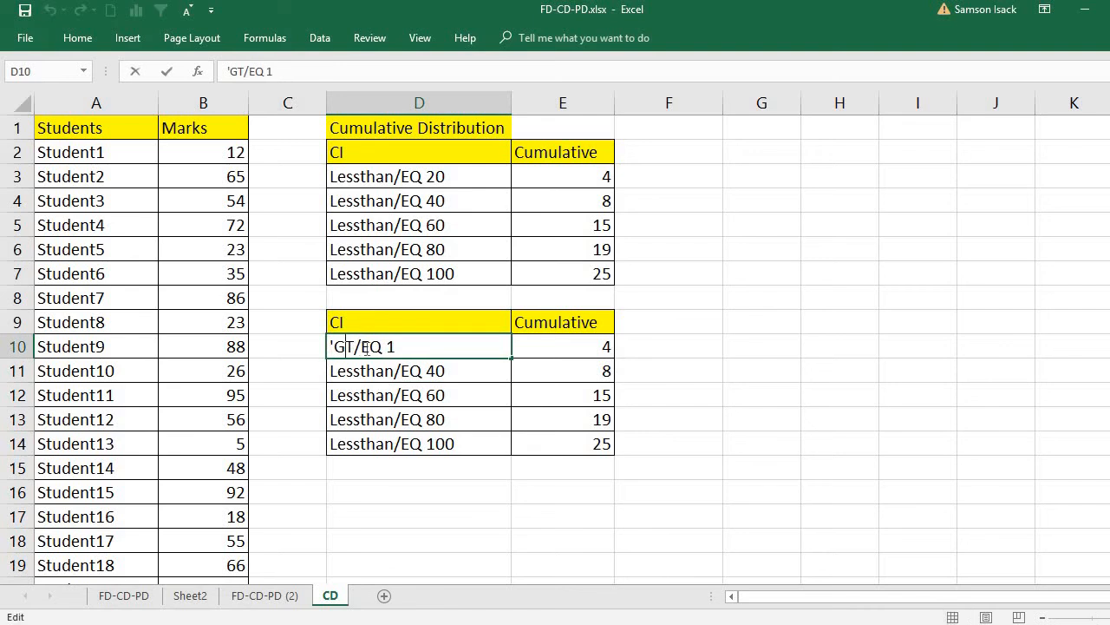
pyautogui.write('rea')
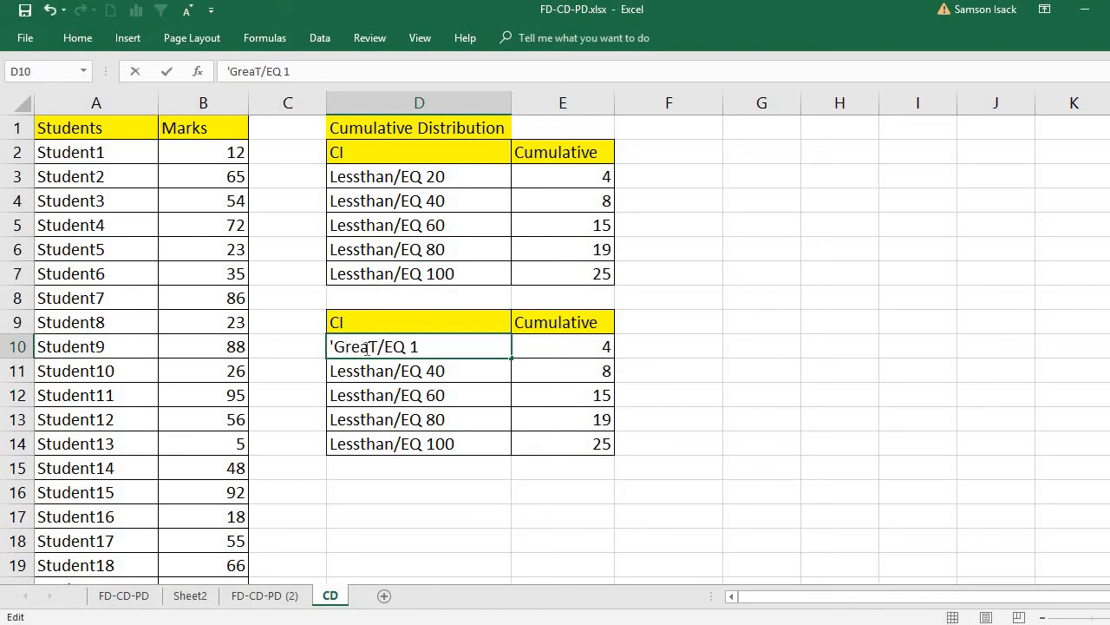
pyautogui.press('Delete')
pyautogui.write('ter')
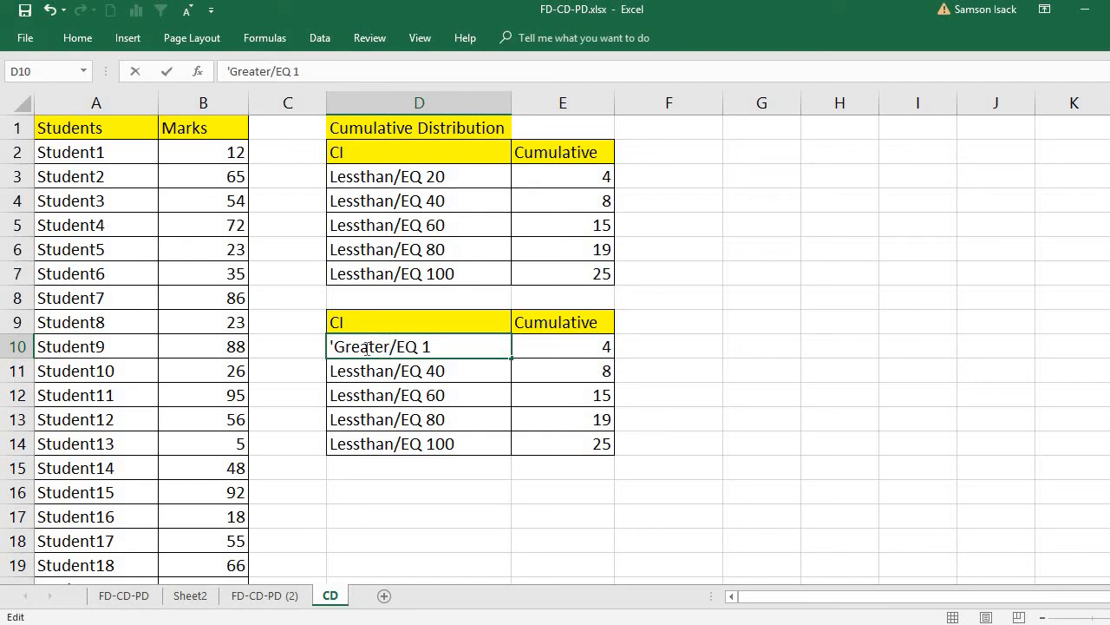
pyautogui.write('than')
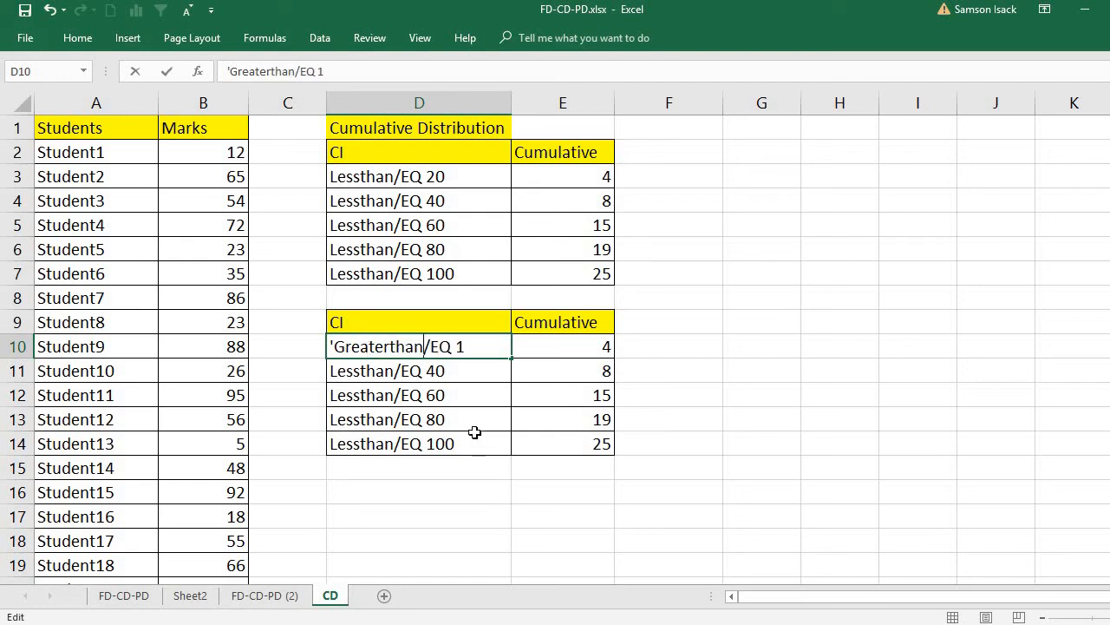
pyautogui.press('Return')
# Fill the D10 label down to D14 and change the D11 label to "Greaterthan/EQ 21"
pyautogui.click(496, 346)
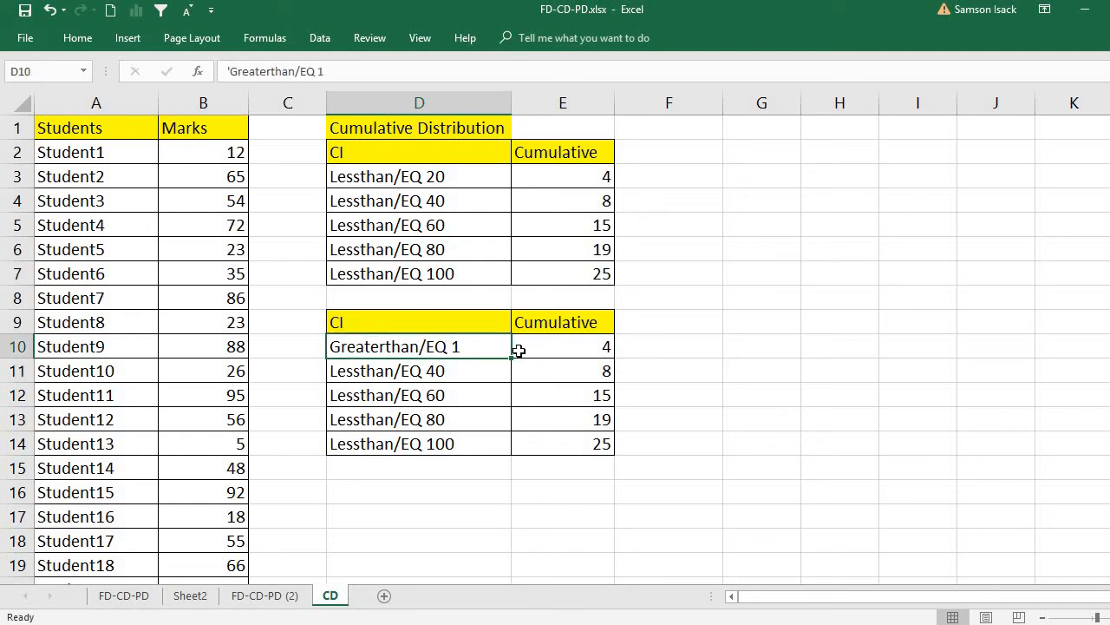
pyautogui.moveTo(510, 356); pyautogui.dragTo(506, 453)
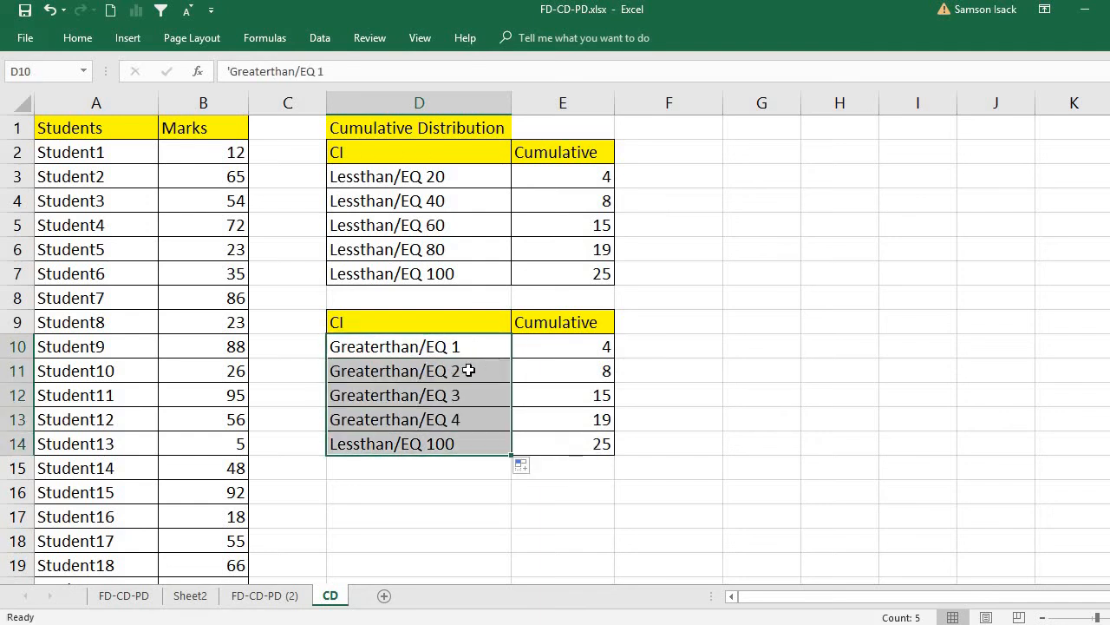
pyautogui.click(463, 374)
pyautogui.doubleClick(464, 373)
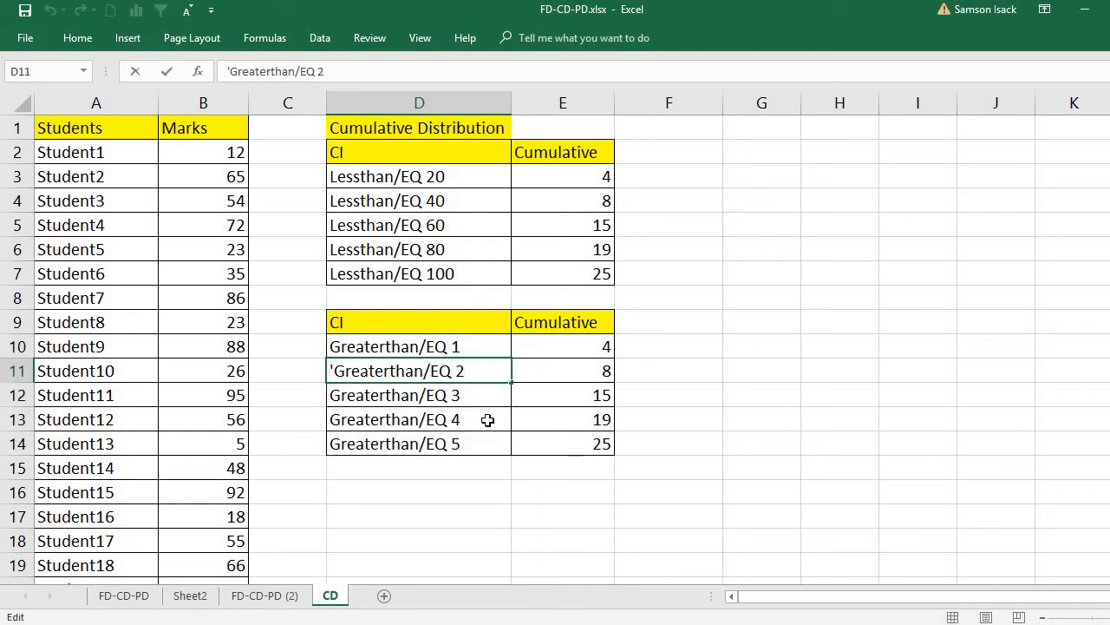
pyautogui.write('1')
# Change the D12 label to "Greaterthan/EQ 41" and the D13 label to "Greaterthan/EQ 61"
pyautogui.doubleClick(477, 394)
pyautogui.press('BackSpace')
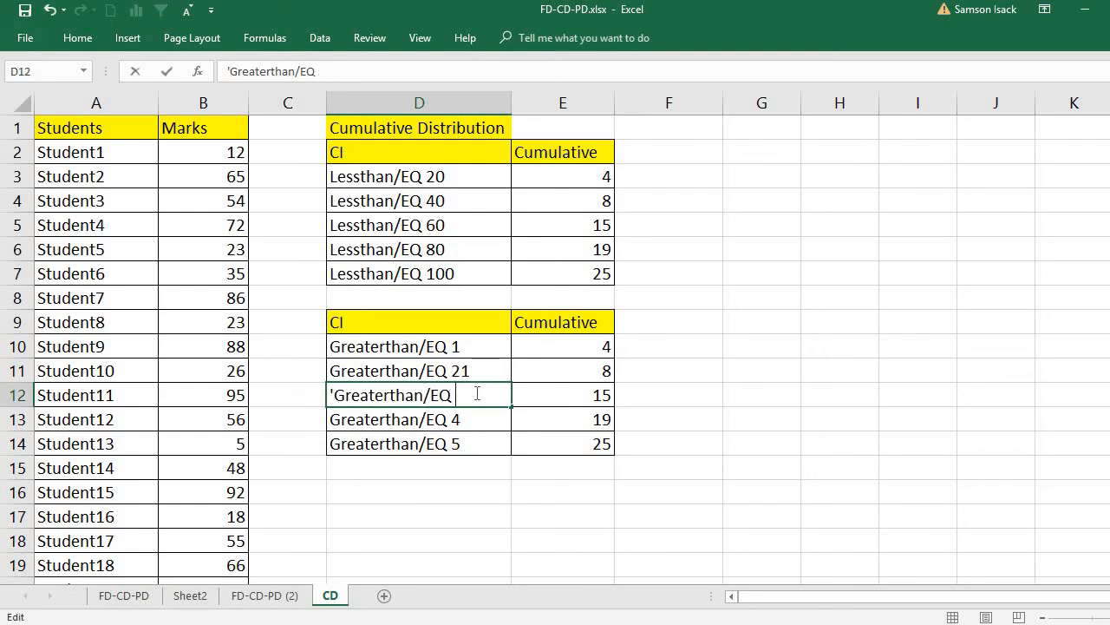
pyautogui.write('41')
pyautogui.doubleClick(463, 419)
pyautogui.doubleClick(462, 419)
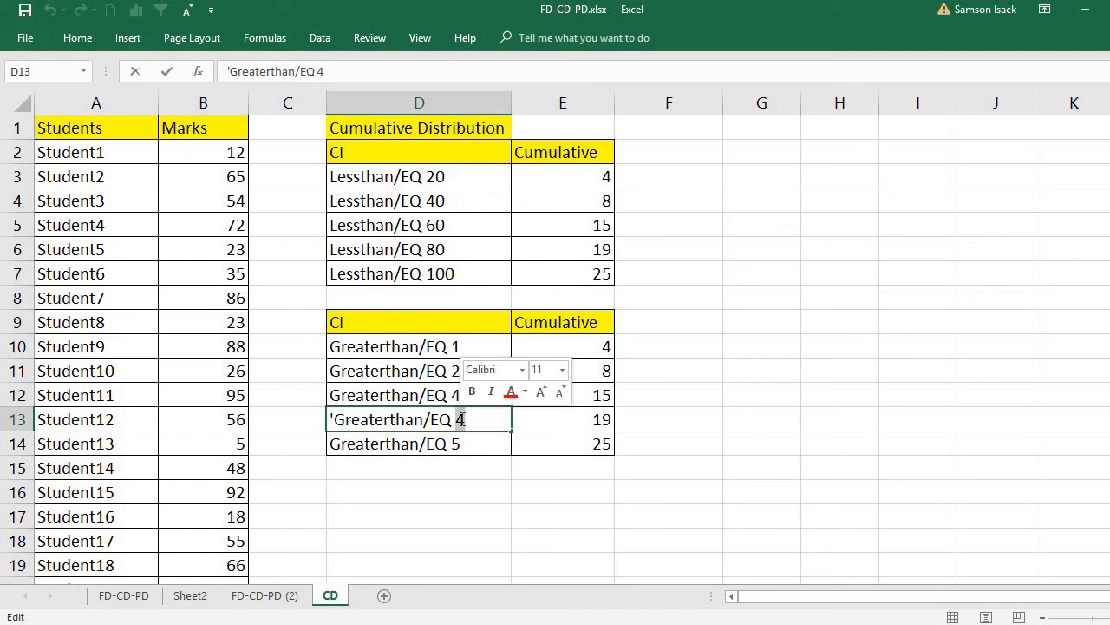
pyautogui.write('61')
pyautogui.press('Return')
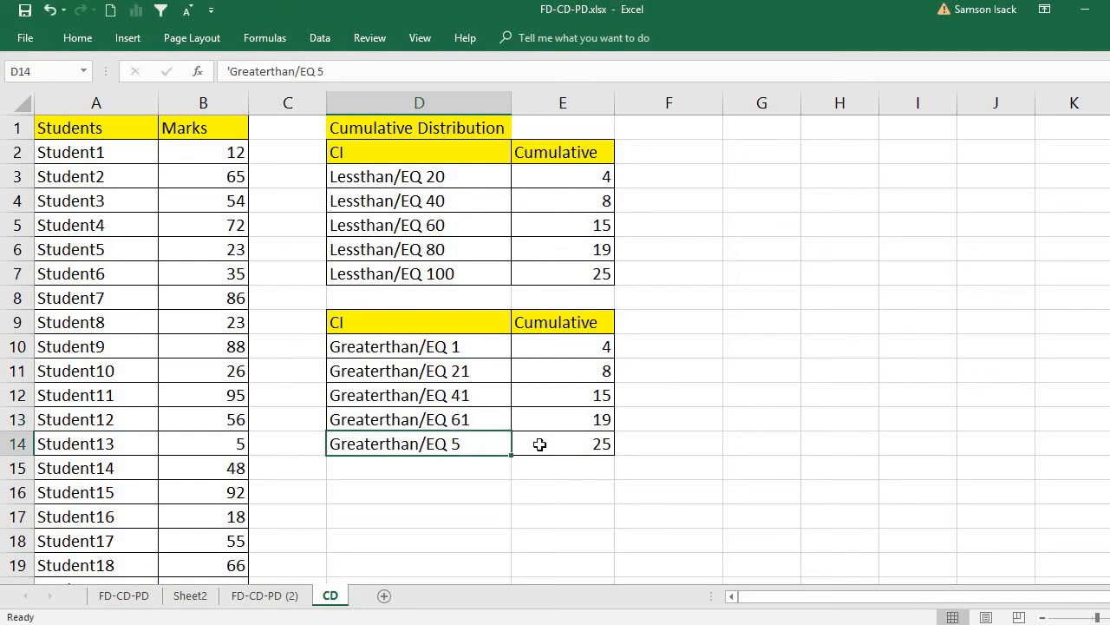
# Change the last interval label in D14 to "Greaterthan/EQ 81"
pyautogui.doubleClick(475, 447)
pyautogui.press('BackSpace')
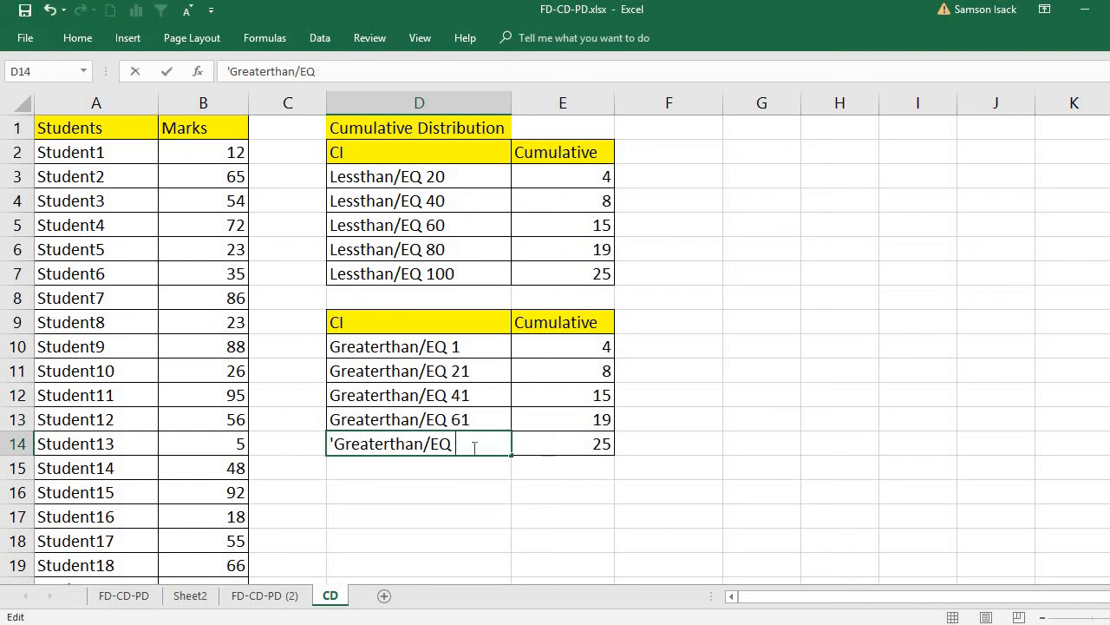
pyautogui.write('81')
pyautogui.click(574, 444)
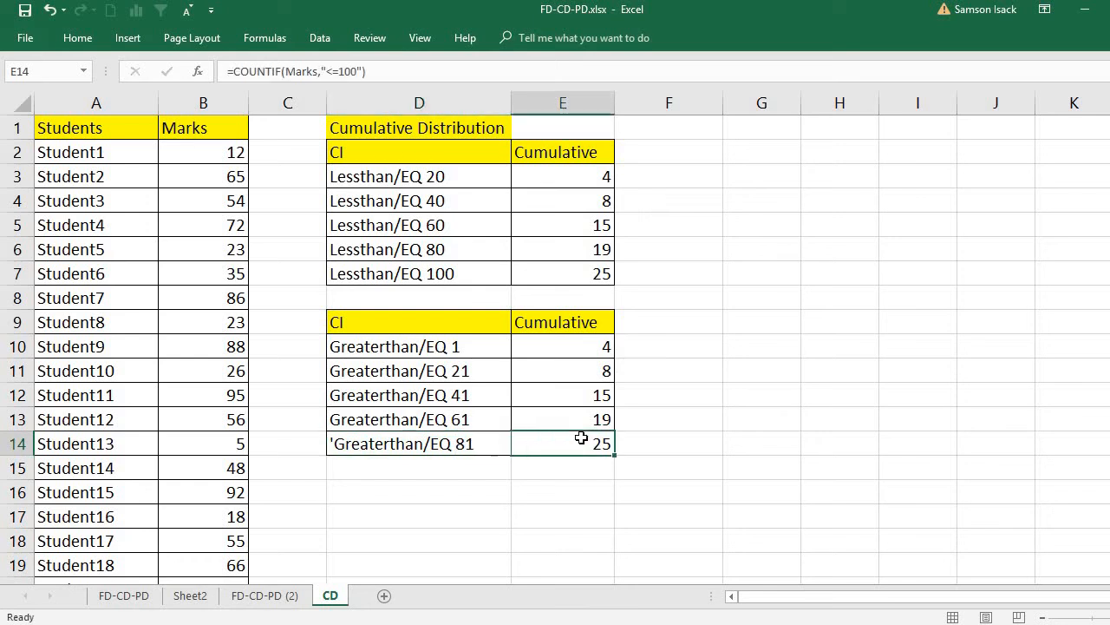
# Change the COUNTIF criterion in E10 to ">=1"
pyautogui.doubleClick(565, 346)
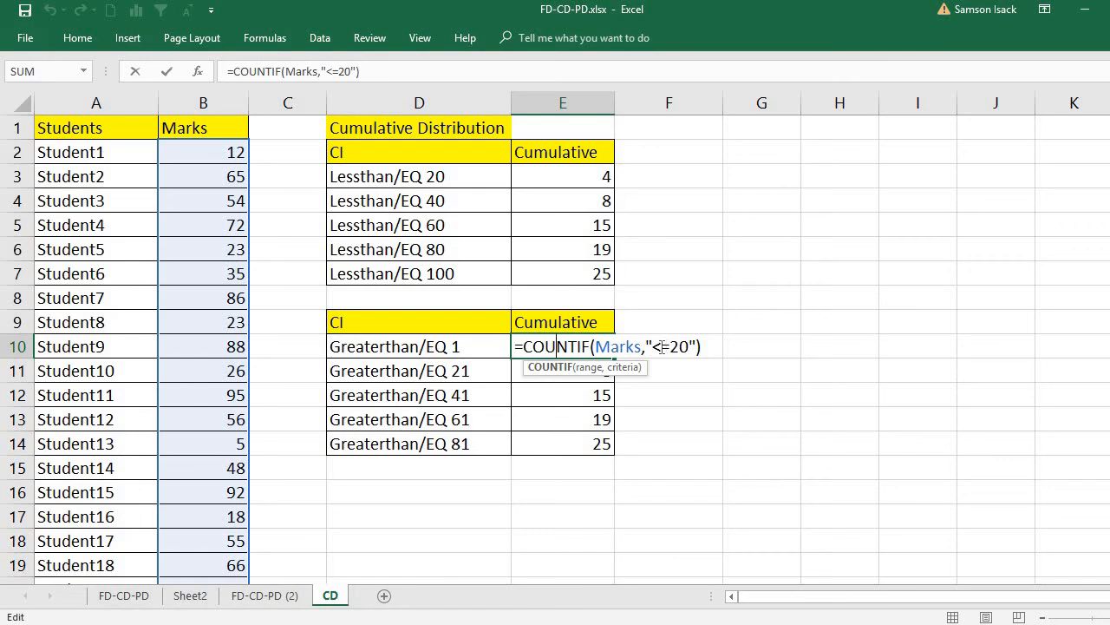
pyautogui.click(653, 346)
pyautogui.write('>')
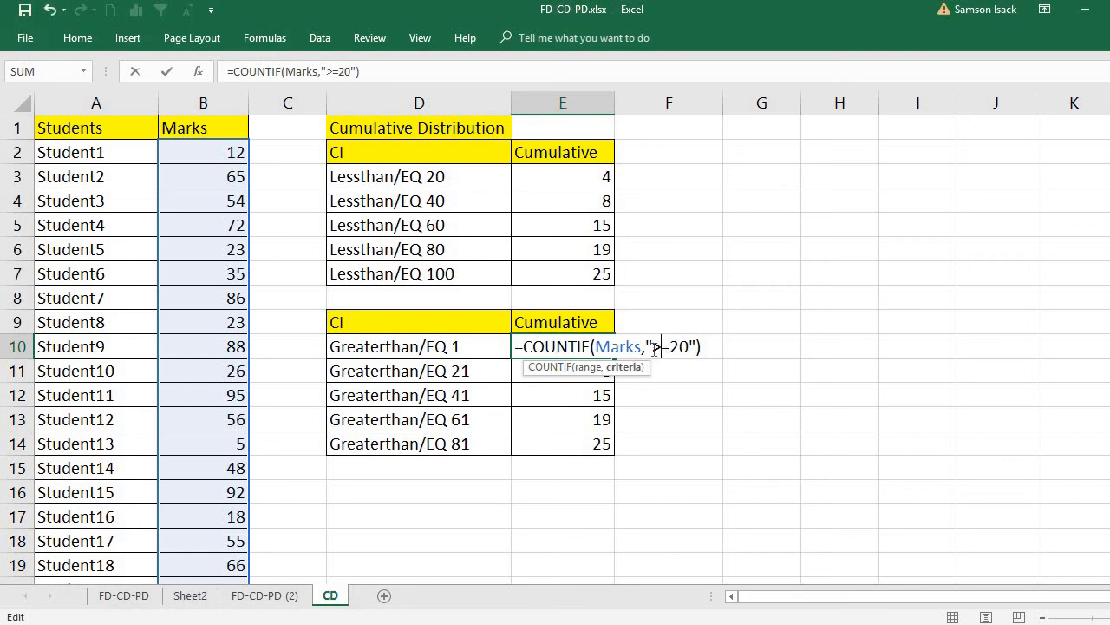
pyautogui.moveTo(690, 347); pyautogui.dragTo(670, 346)
pyautogui.write('1')
pyautogui.press('Return')
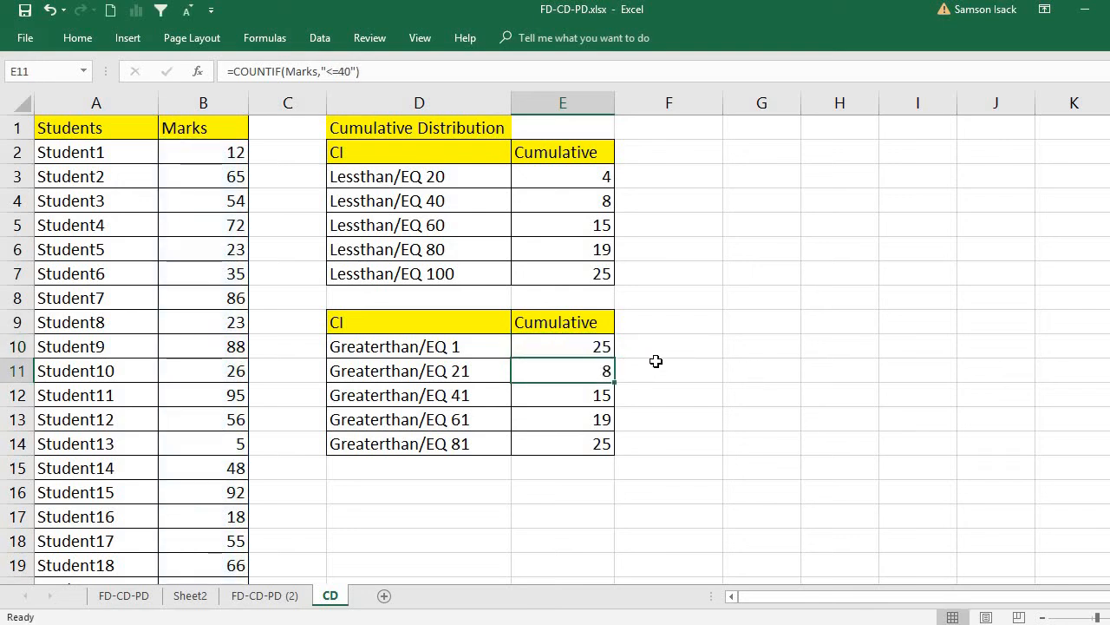
# Fill the E10 formula down to E14 and change the criterion in E11 to ">=21"
pyautogui.click(582, 341)
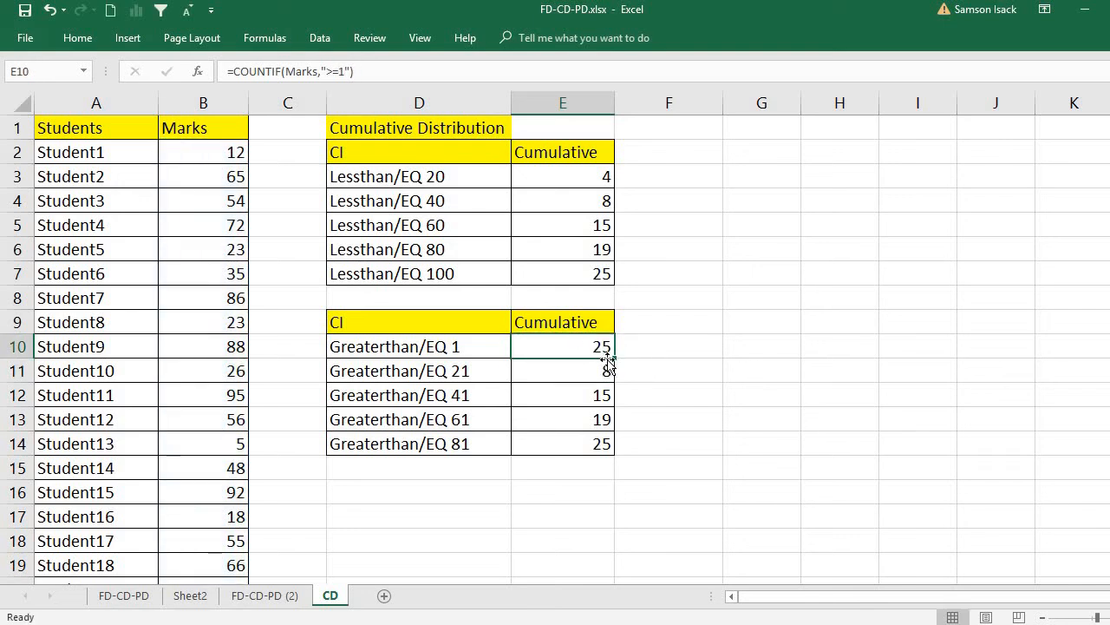
pyautogui.moveTo(613, 357); pyautogui.dragTo(604, 446)
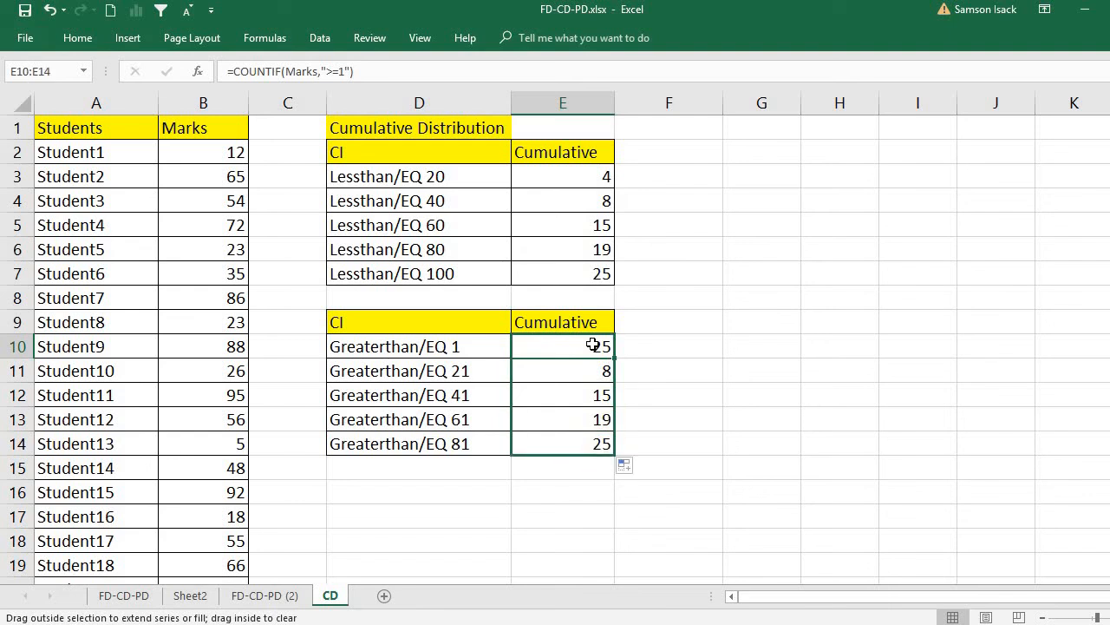
pyautogui.doubleClick(611, 371)
pyautogui.doubleClick(614, 370)
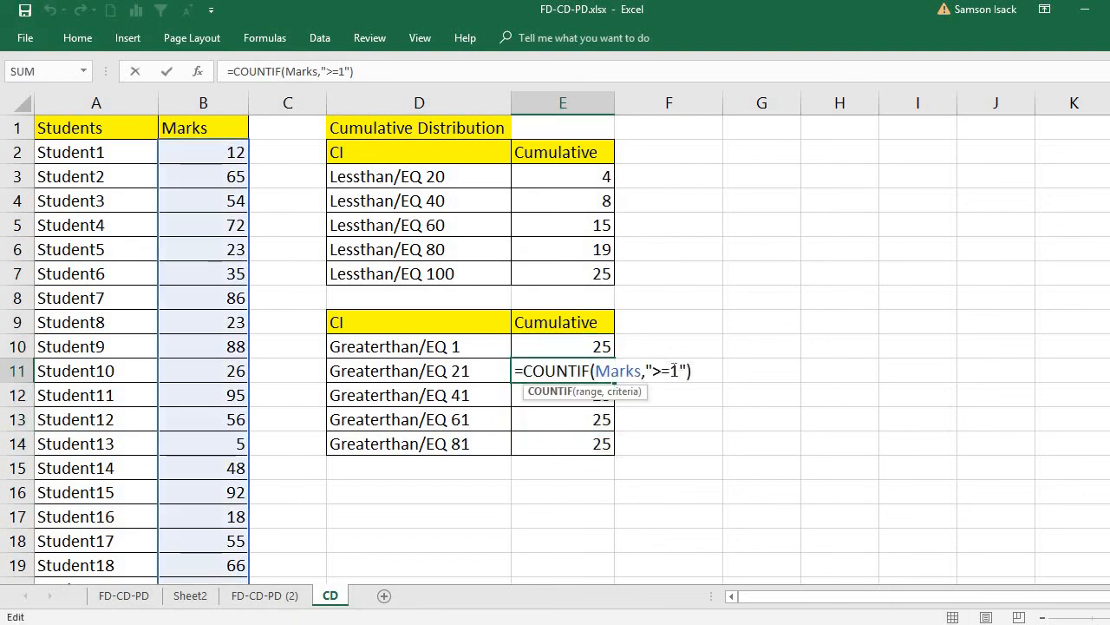
pyautogui.click(674, 370)
pyautogui.write('2')
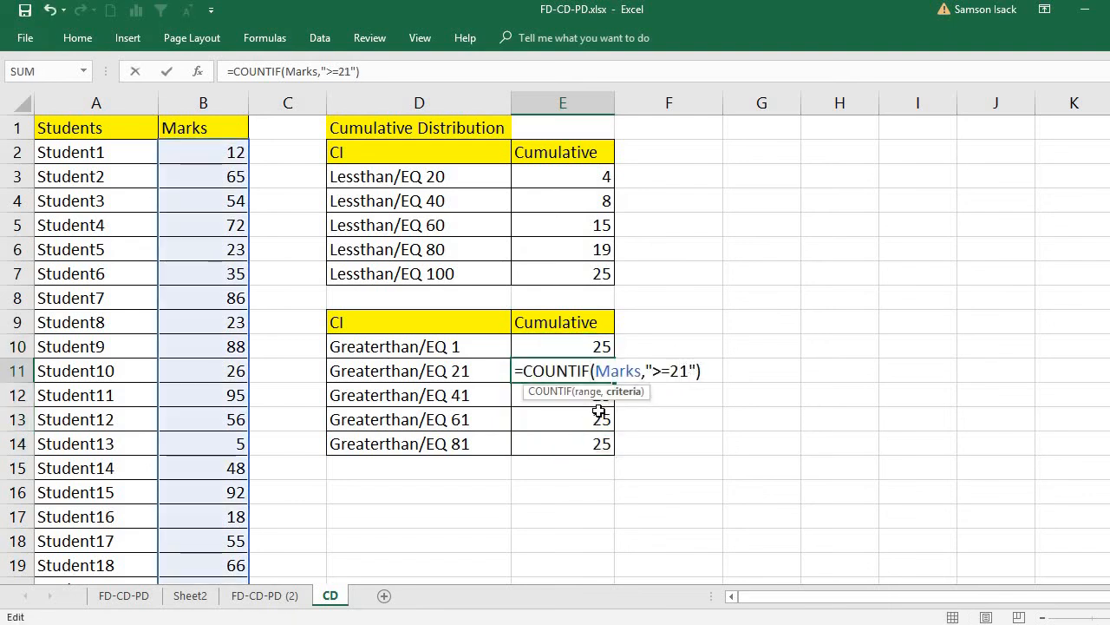
pyautogui.press('Return')
# Change the COUNTIF criterion in E12 to ">=41" and the one in E13 to ">=61"
pyautogui.doubleClick(602, 392)
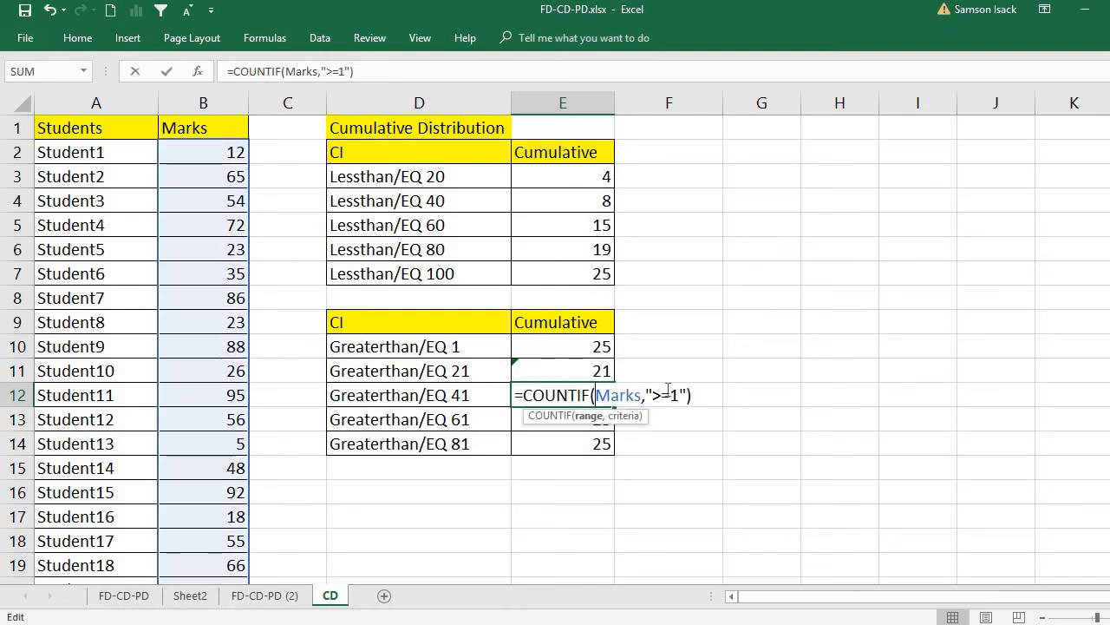
pyautogui.click(671, 395)
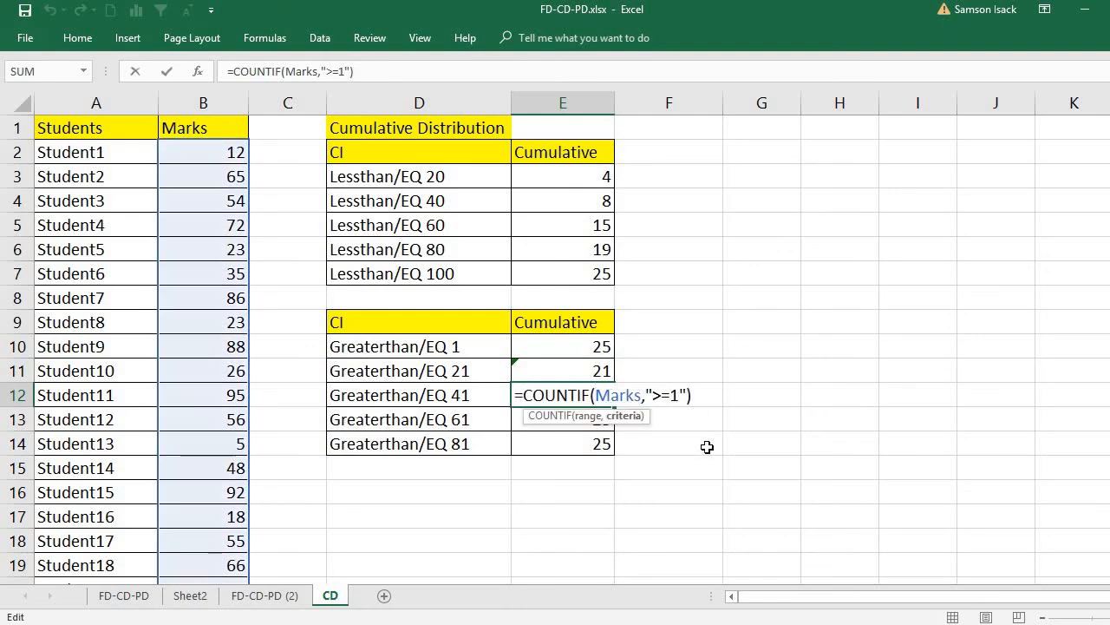
pyautogui.write('4')
pyautogui.press('Return')
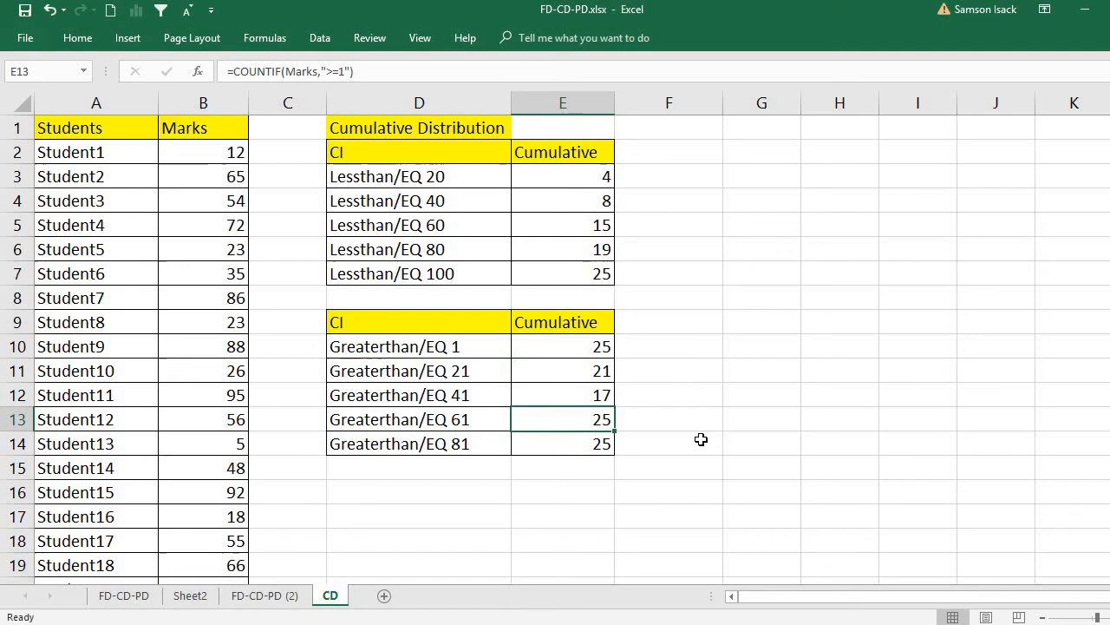
pyautogui.doubleClick(595, 419)
pyautogui.click(667, 419)
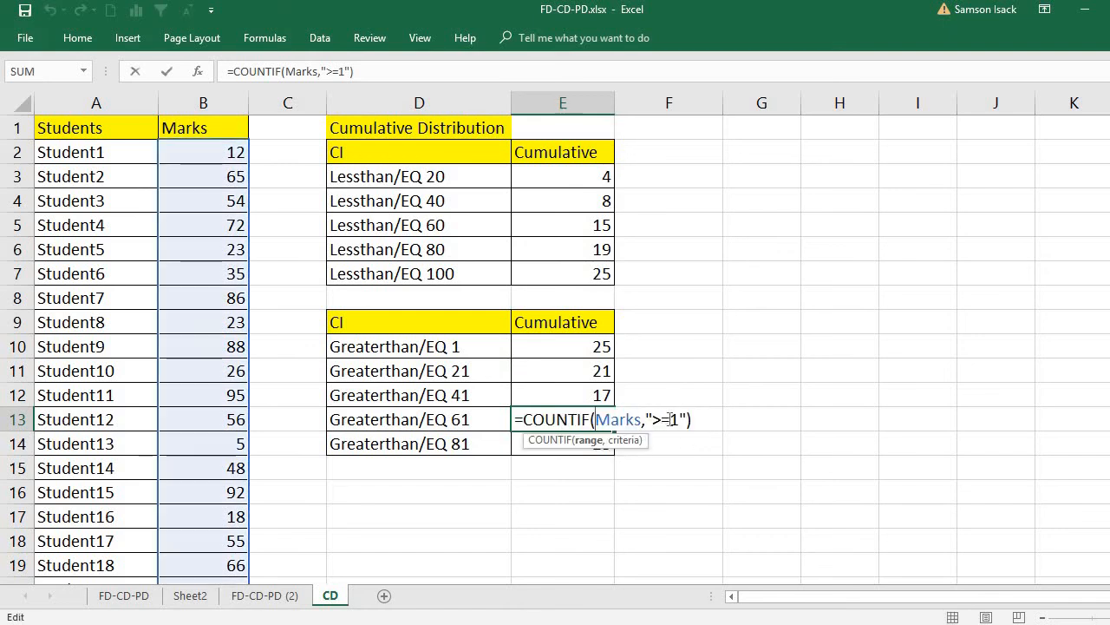
pyautogui.write('6')
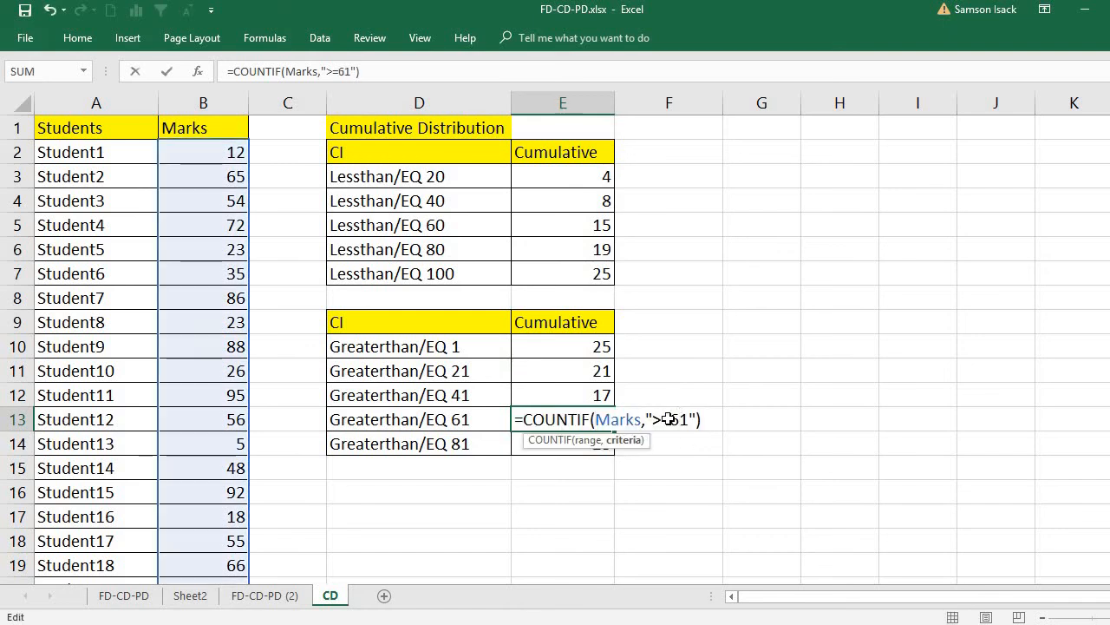
pyautogui.press('Return')
# Change the COUNTIF criterion in E14 to ">=81"
pyautogui.doubleClick(605, 445)
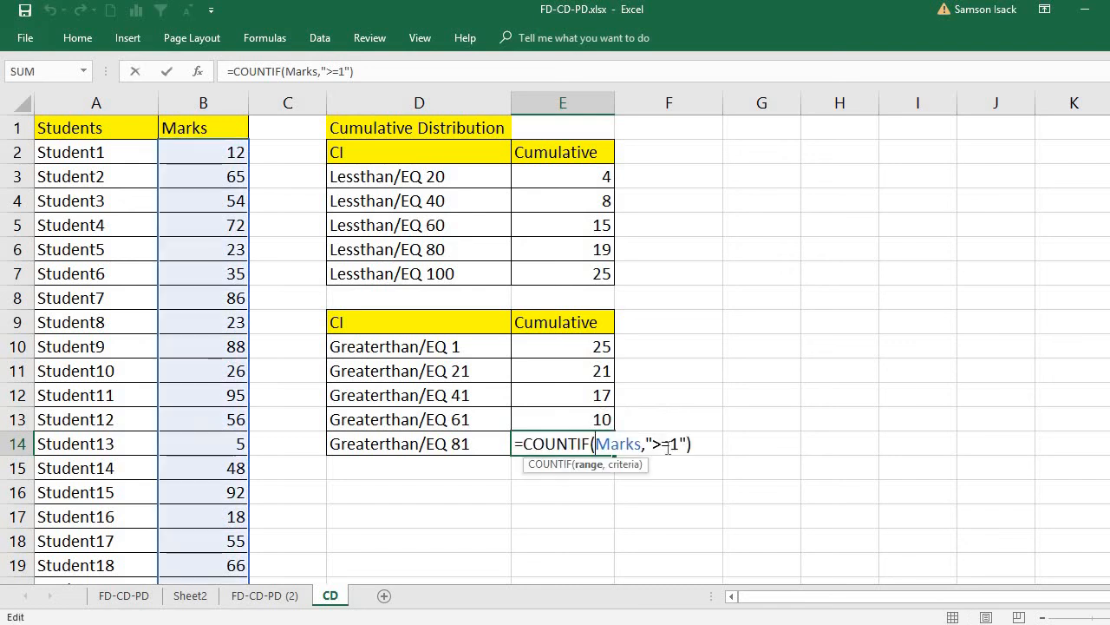
pyautogui.click(673, 441)
pyautogui.write('8')
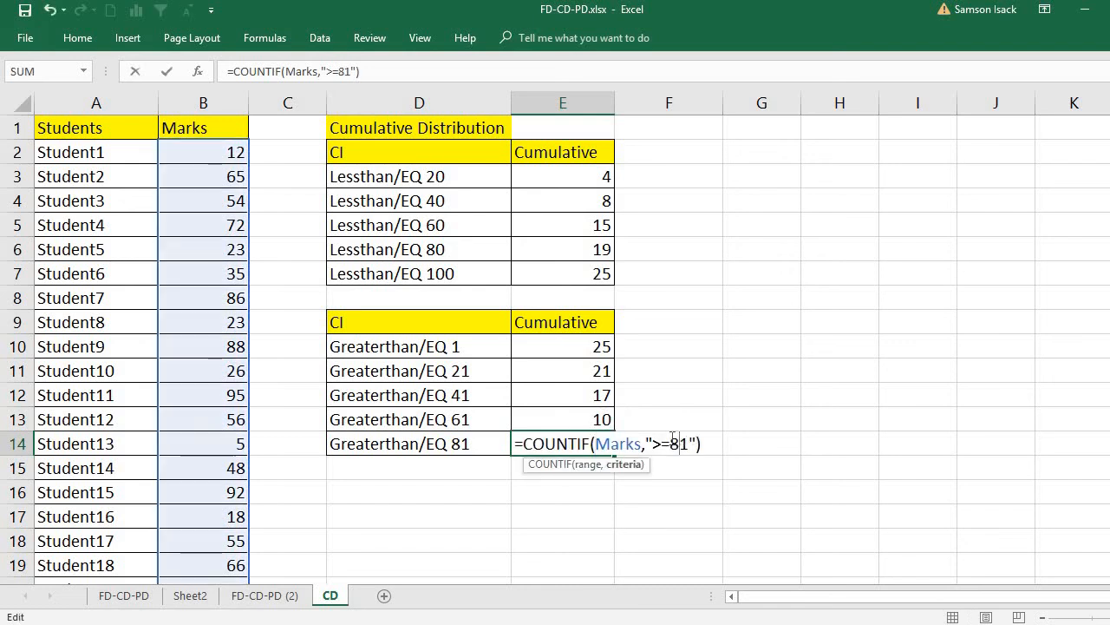
pyautogui.press('Return')
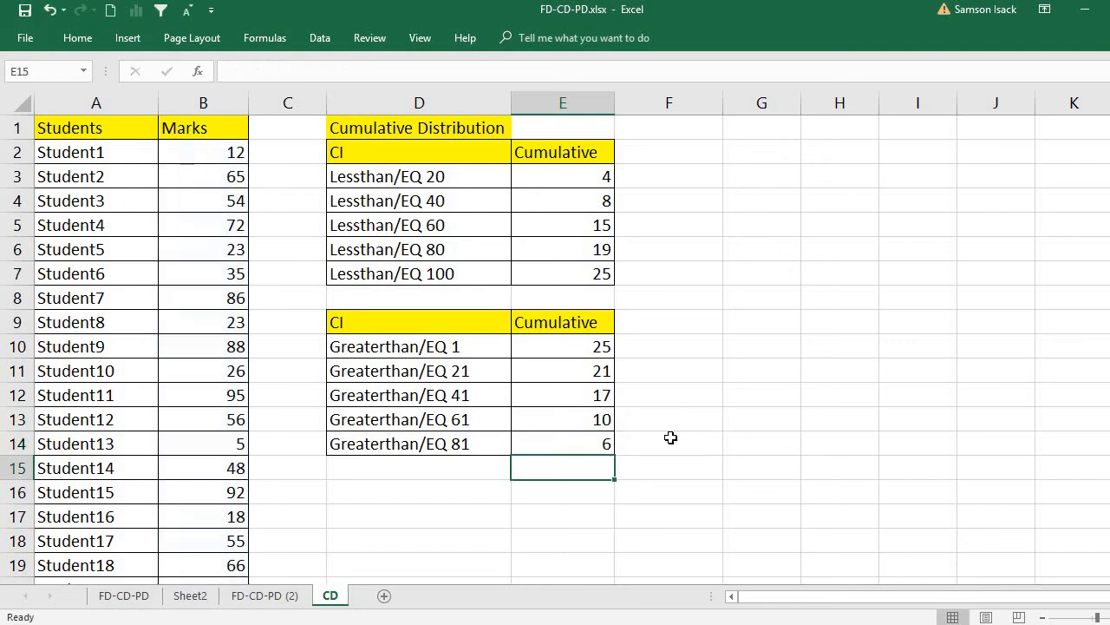
# Compare the less-than cumulative counts in E3:E7 with the greater-than cumulative counts in E10:E14
pyautogui.click(587, 444)
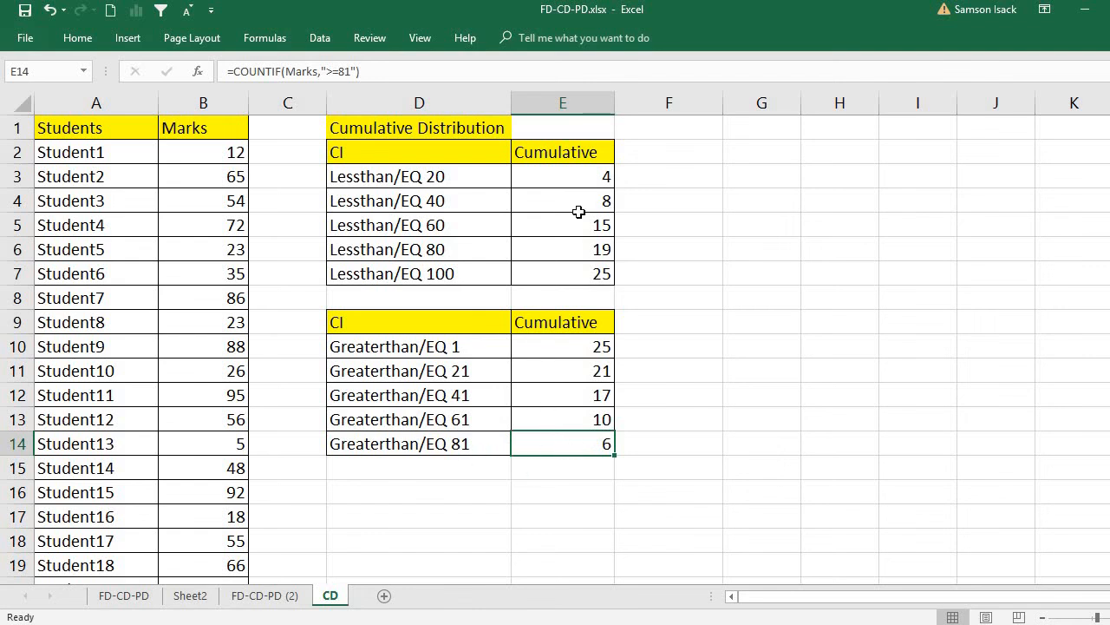
pyautogui.moveTo(577, 182); pyautogui.dragTo(589, 274)
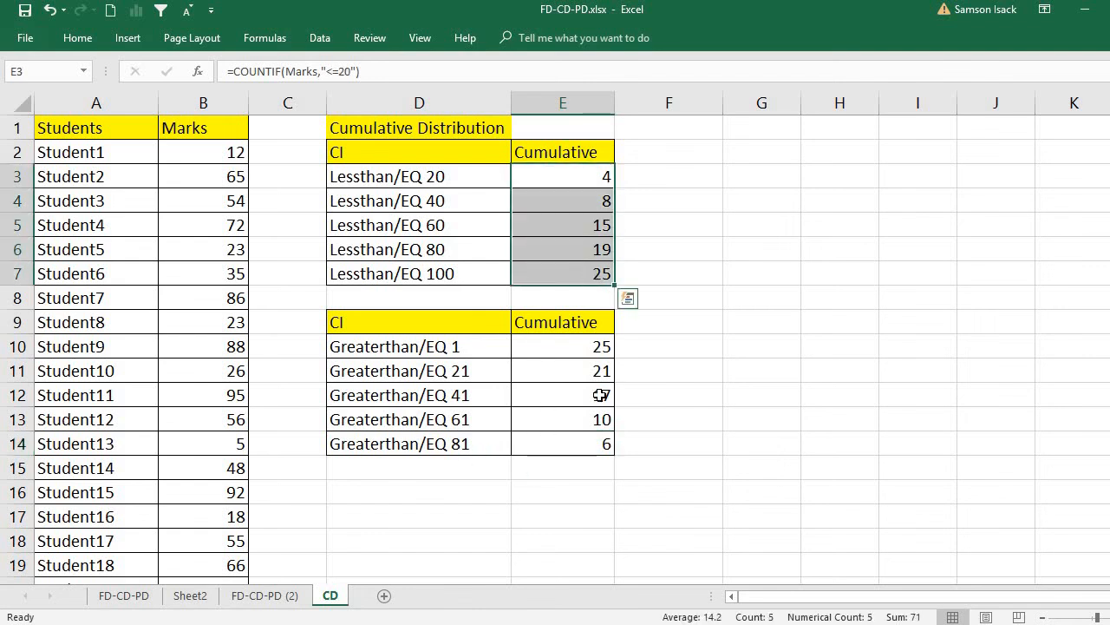
pyautogui.moveTo(574, 346); pyautogui.dragTo(577, 446)
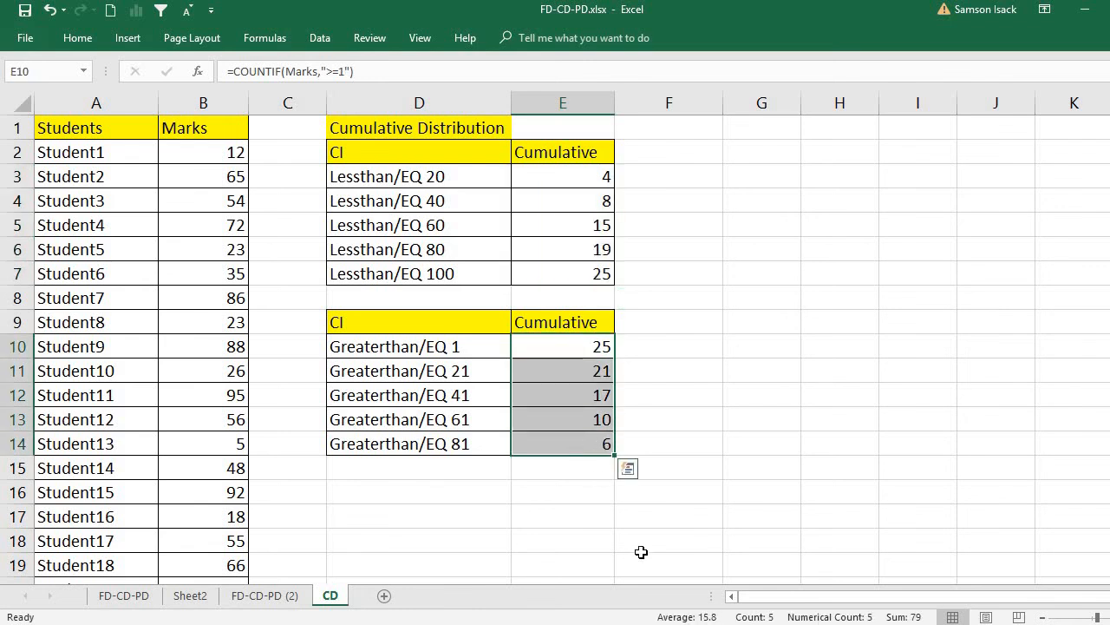
pyautogui.click(469, 345)
pyautogui.click(535, 350)
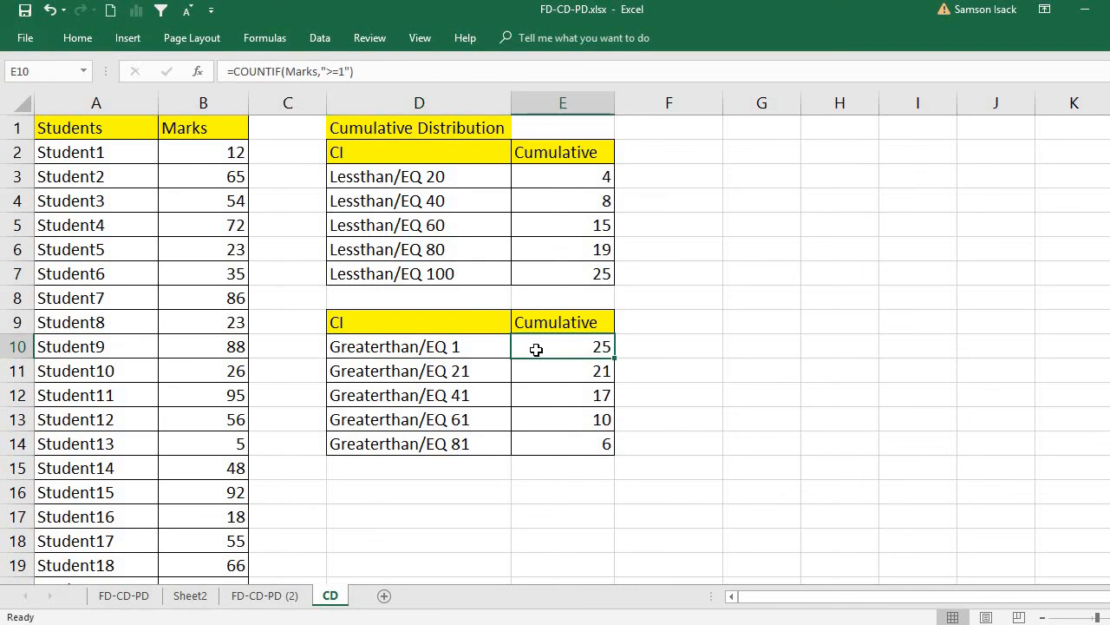
# Examine how the greater-than class intervals in D10:D12 relate to their cumulative counts and to the Lessthan/EQ 20 row
pyautogui.click(529, 371)
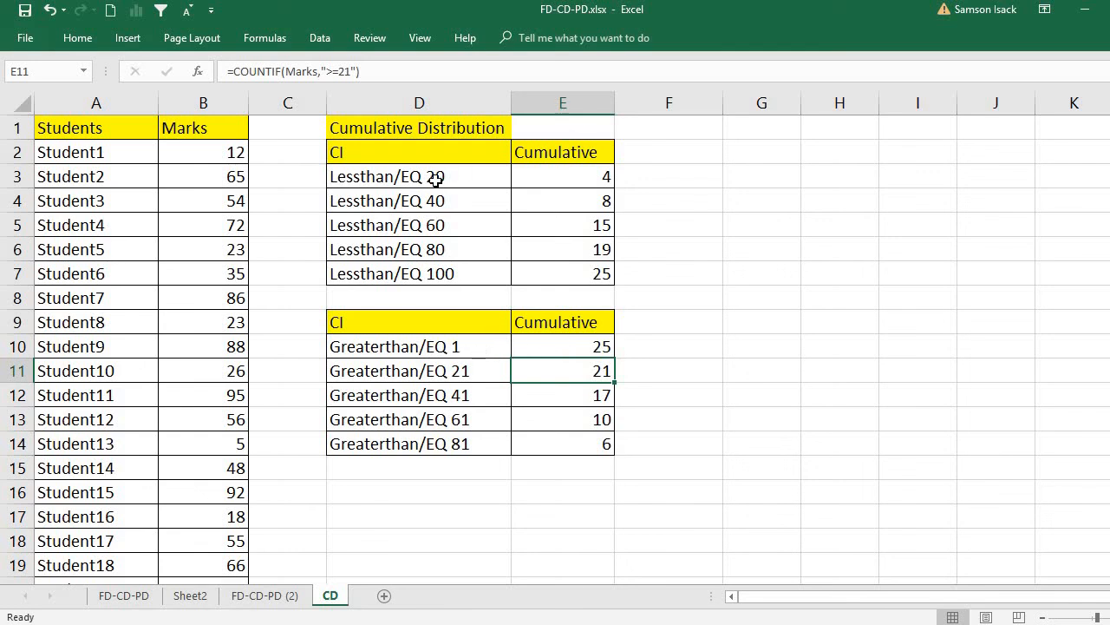
pyautogui.moveTo(436, 180); pyautogui.dragTo(548, 182)
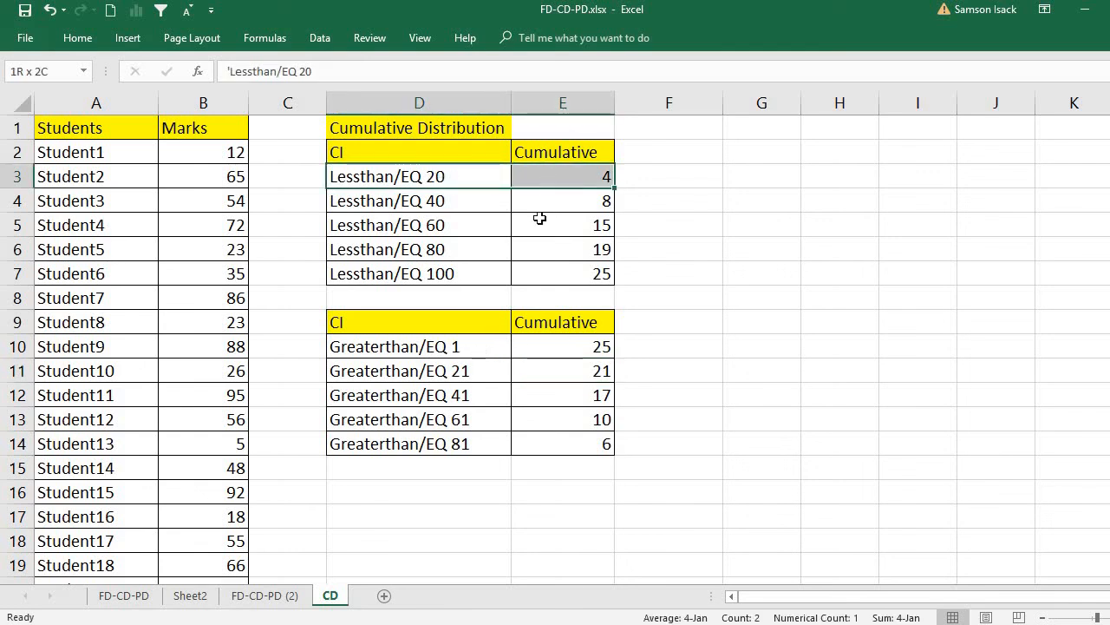
pyautogui.click(466, 349)
pyautogui.click(568, 375)
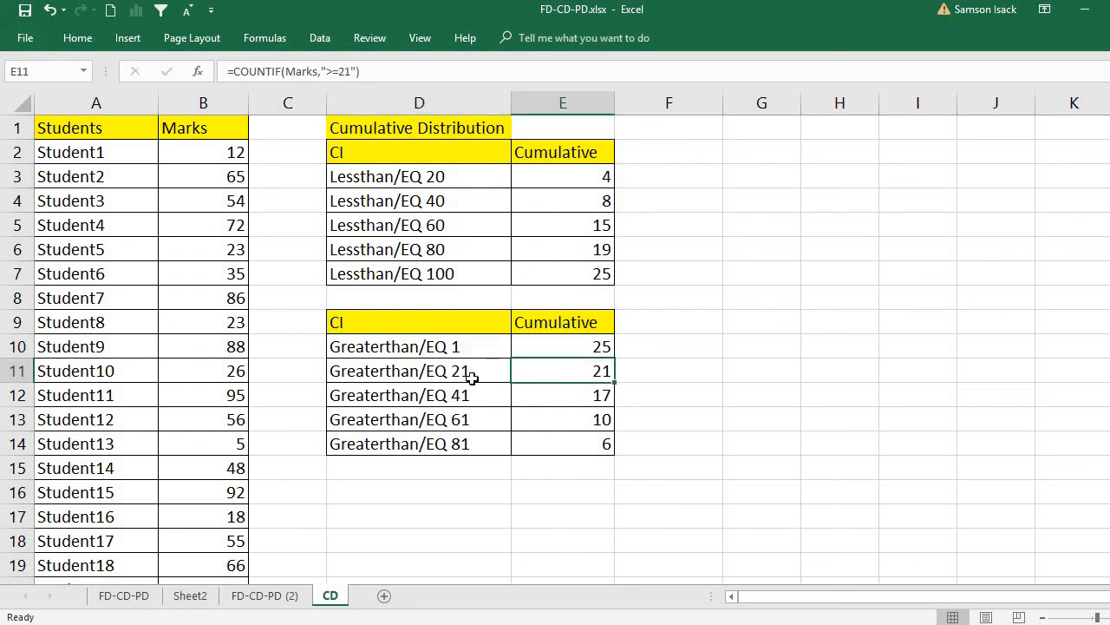
pyautogui.click(470, 376)
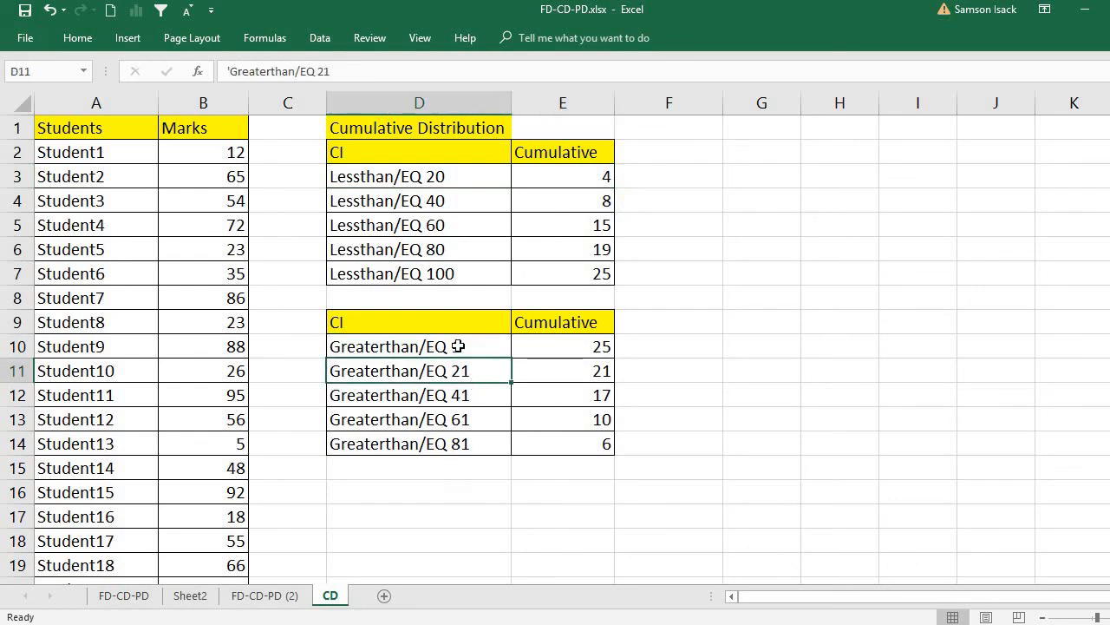
pyautogui.click(458, 346)
pyautogui.click(466, 370)
pyautogui.click(488, 395)
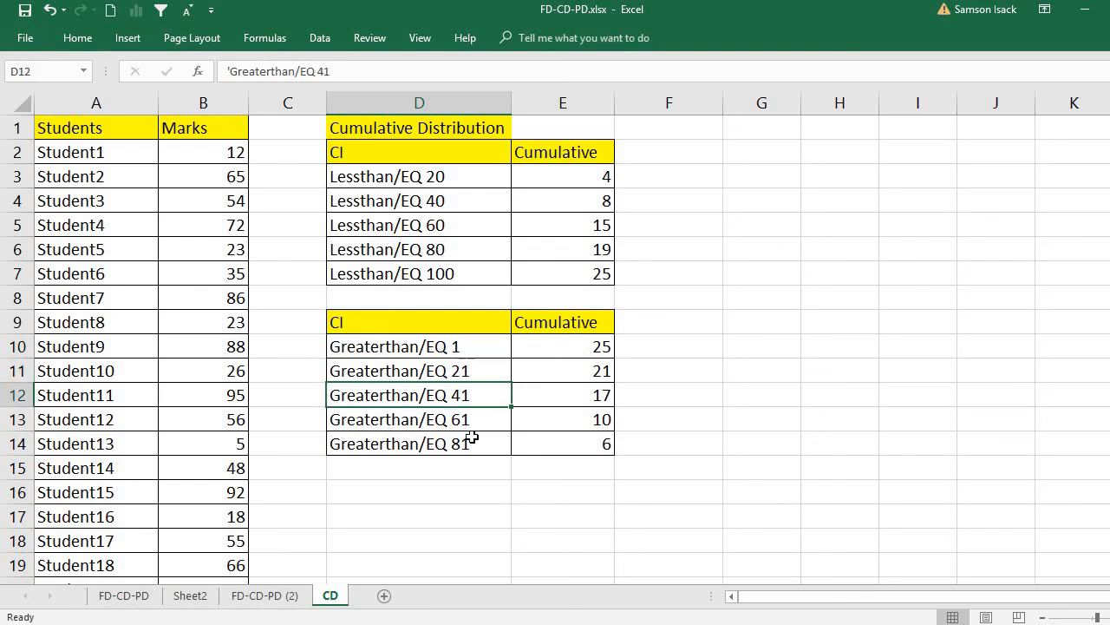
pyautogui.click(481, 370)
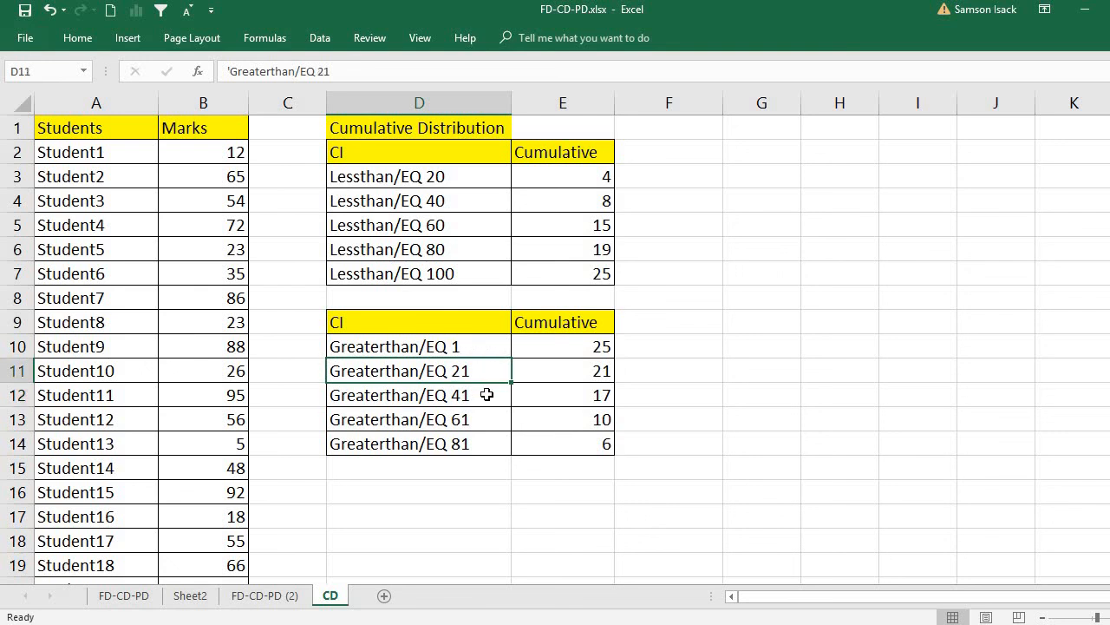
pyautogui.click(486, 394)
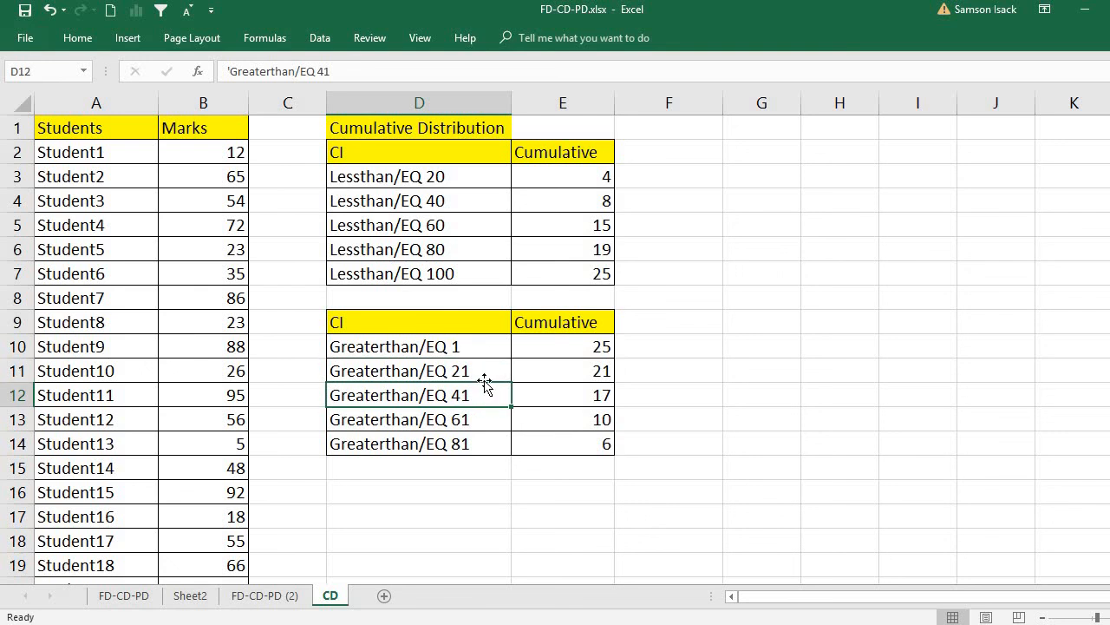
pyautogui.click(484, 369)
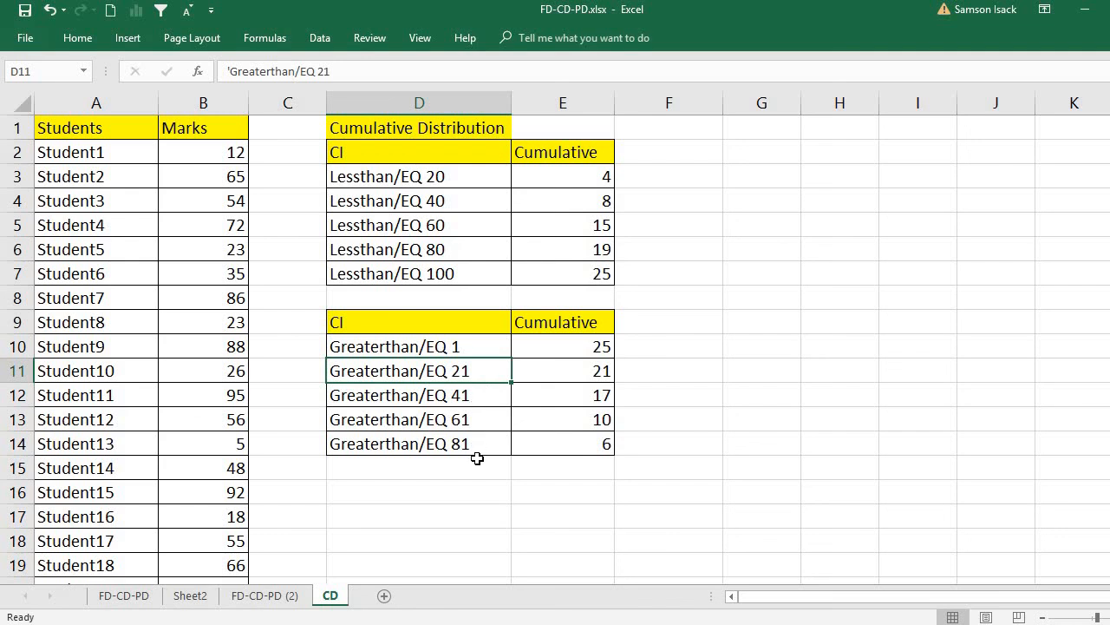
# Review the greater-than cumulative counts and their COUNTIF formulas from E14 up to E10
pyautogui.click(576, 447)
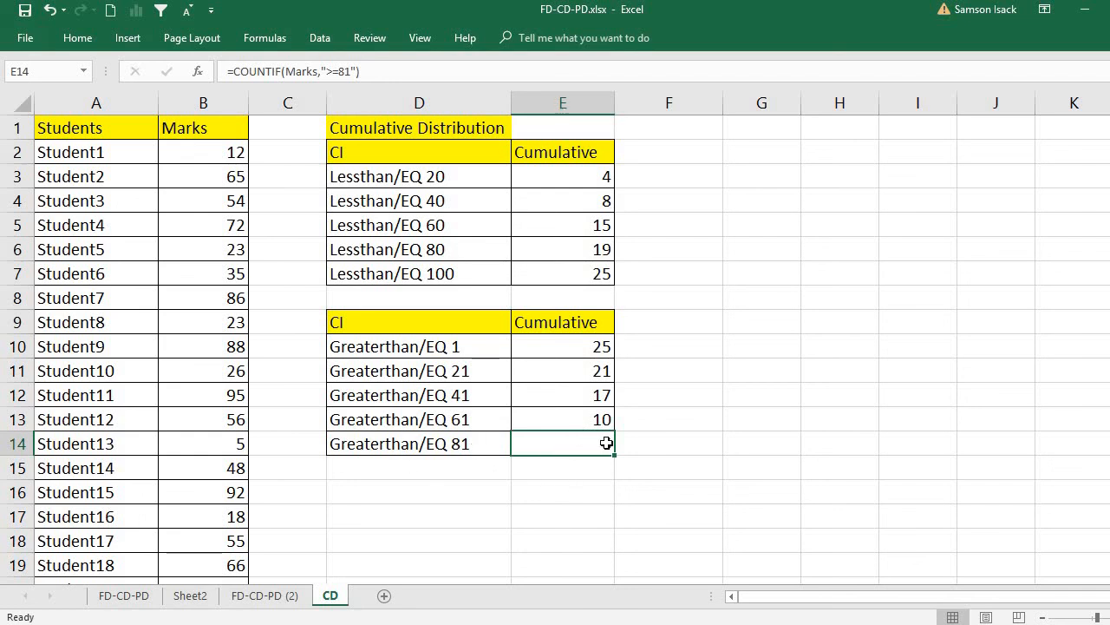
pyautogui.click(578, 421)
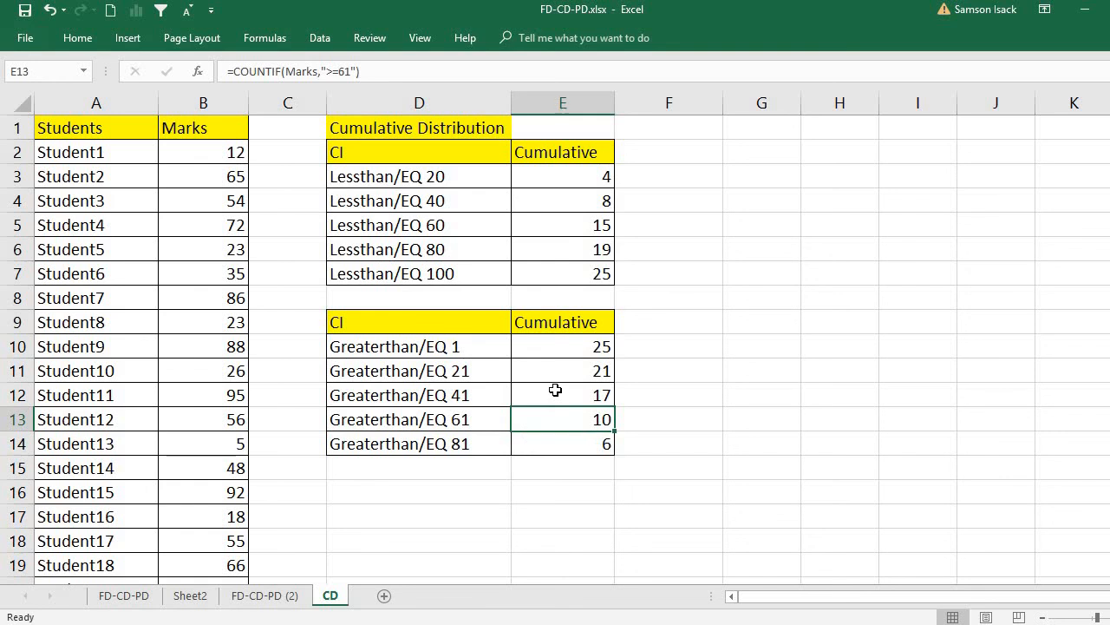
pyautogui.click(557, 391)
pyautogui.click(565, 364)
pyautogui.click(573, 345)
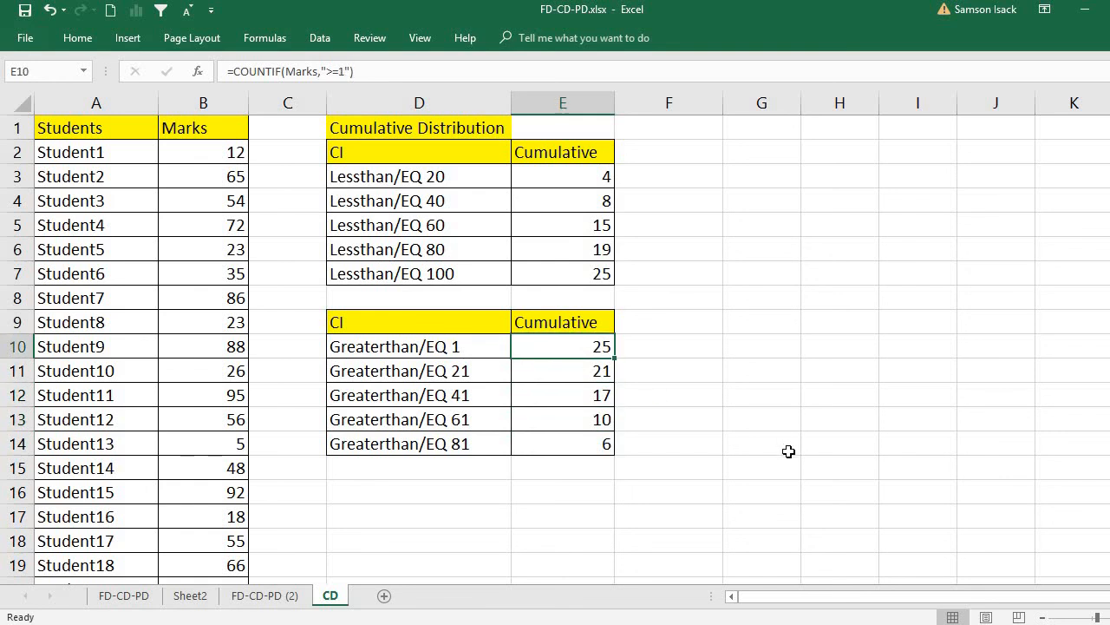